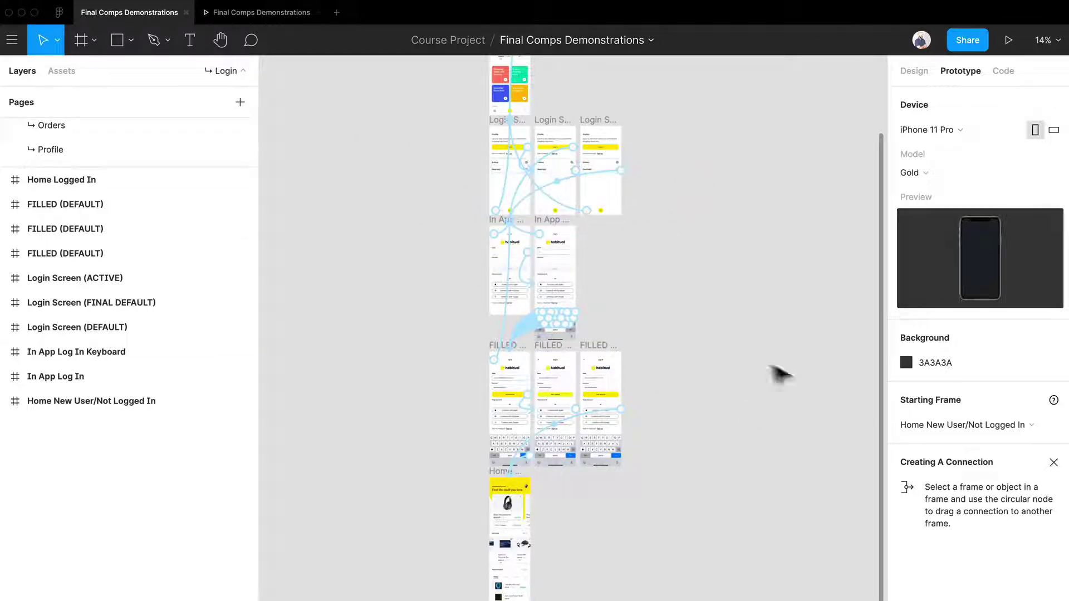
- Examine the Login page's prototype flow from the filled login frames up to the Home New User/Not Logged In frame
scroll(781, 375, "up", 5)
scroll(716, 341, "down", 3)
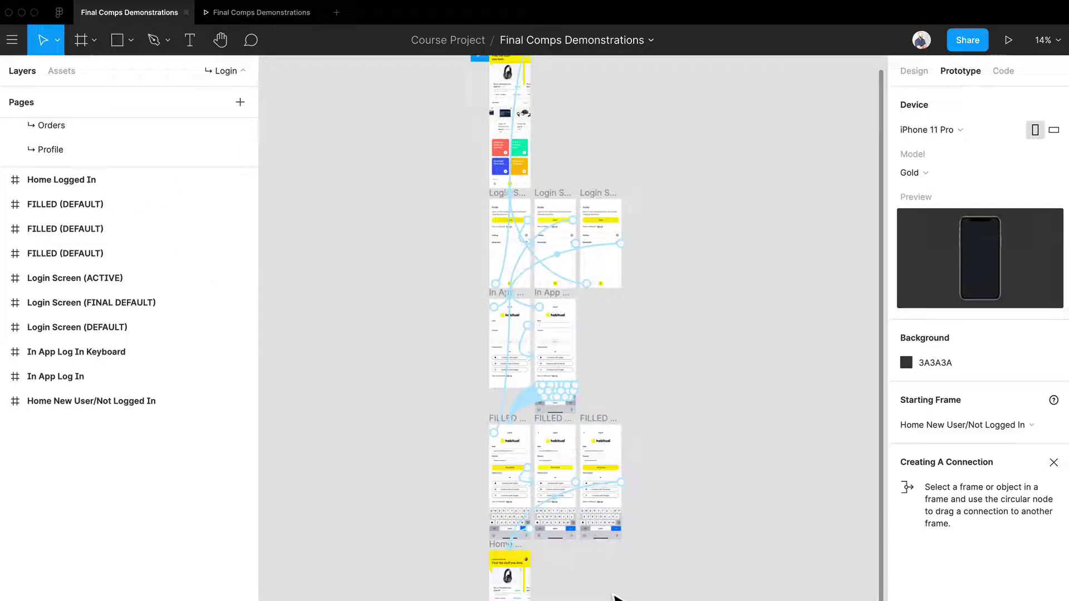
scroll(477, 460, "down", 5)
scroll(601, 225, "up", 2)
scroll(603, 225, "up", 3)
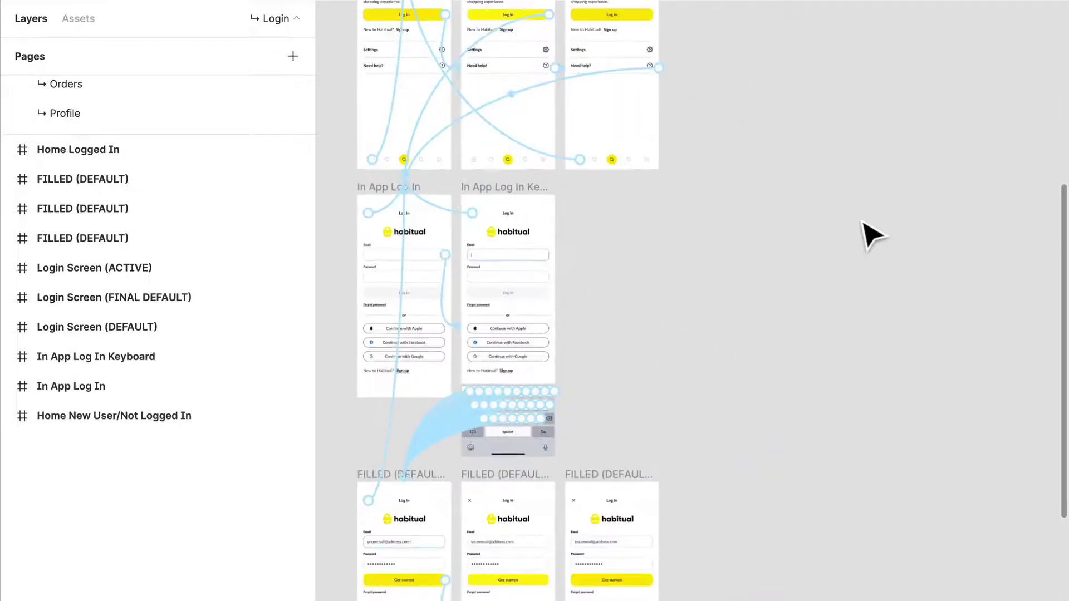
left_click_drag(824, 217, 920, 425)
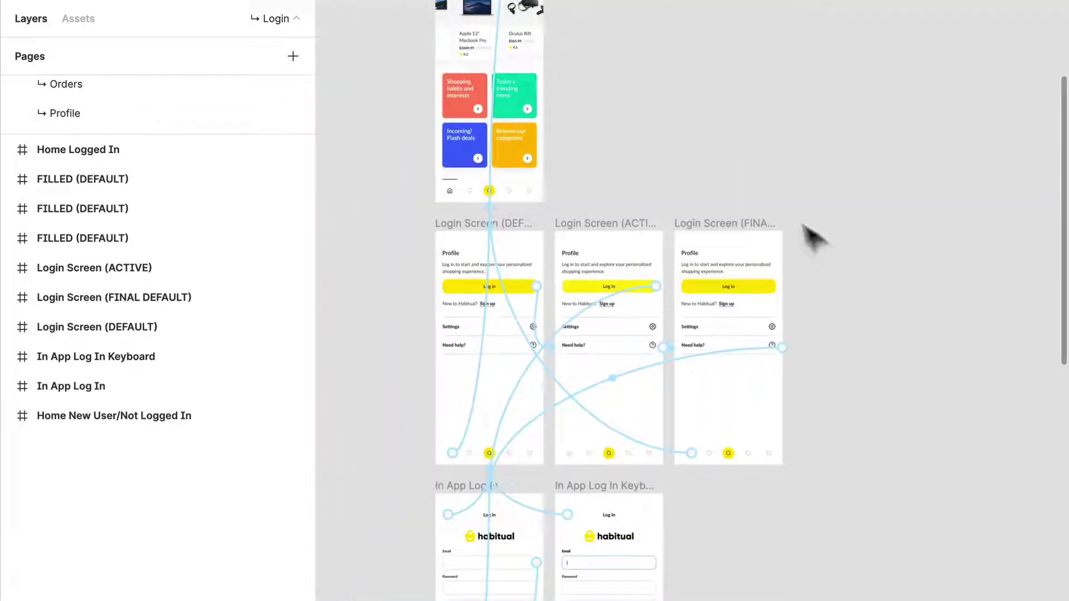
left_click_drag(812, 232, 917, 299)
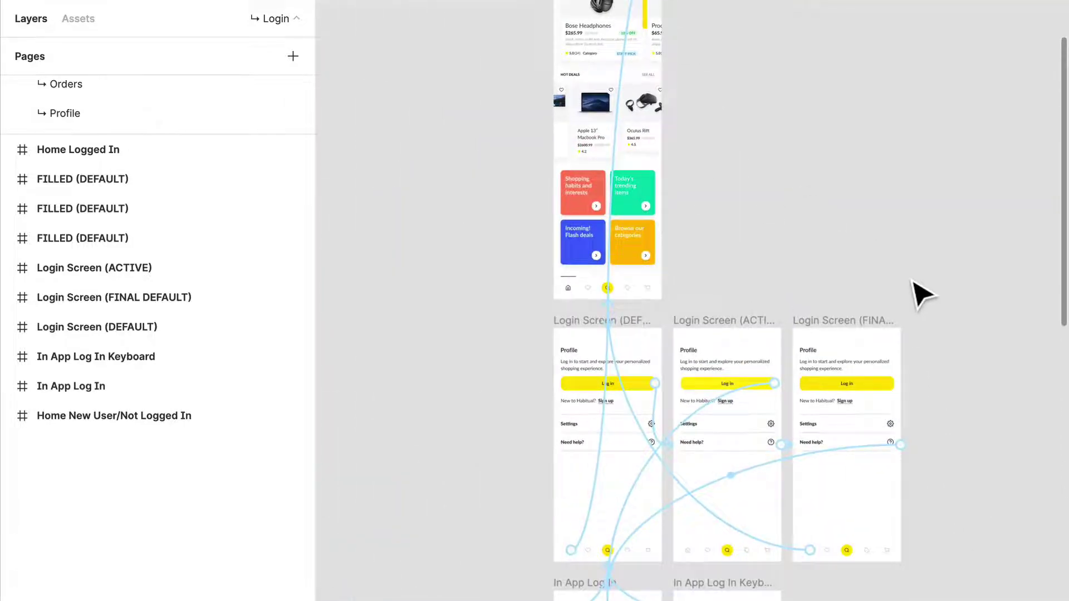
scroll(847, 201, "up", 5)
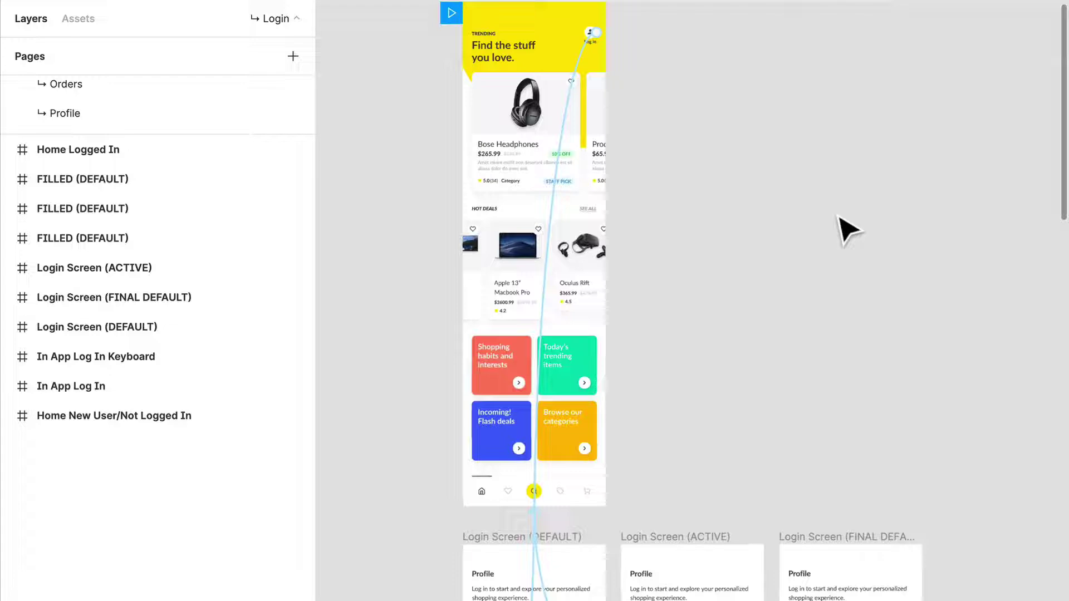
left_click_drag(830, 226, 928, 394)
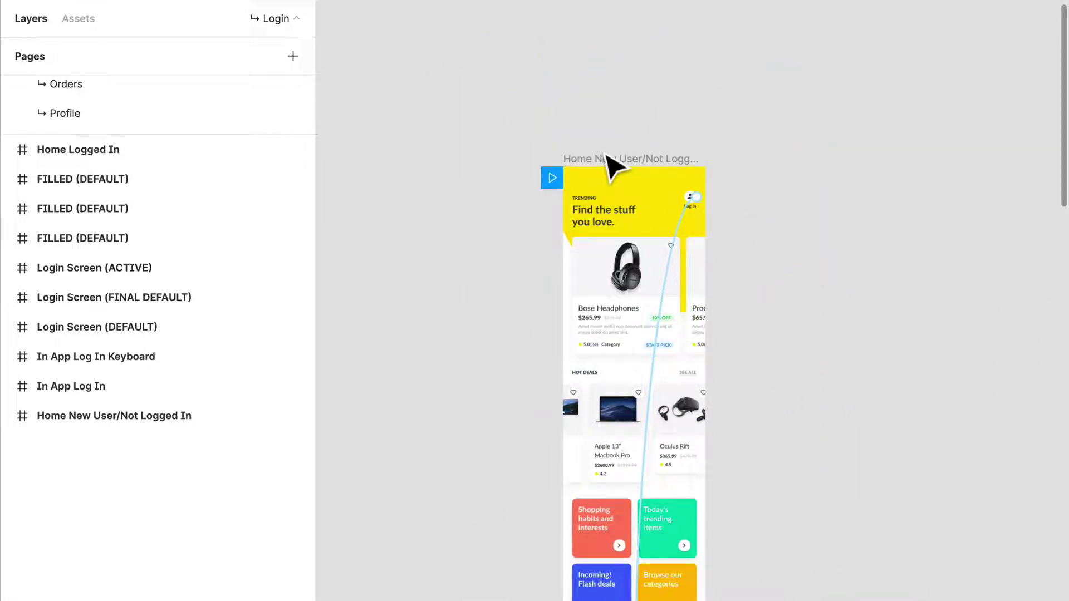
- Inspect the home frame's Log in icon and follow its prototype connection down to Login Screen (DEFAULT)
left_click(693, 198)
scroll(696, 206, "up", 5)
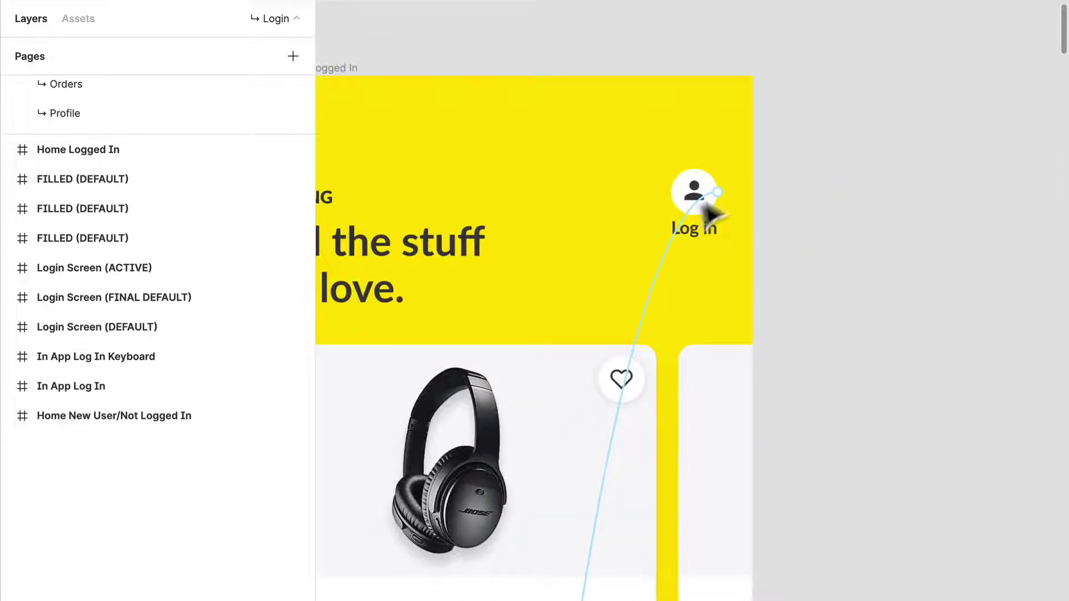
left_click_drag(652, 285, 750, 204)
scroll(750, 204, "down", 5)
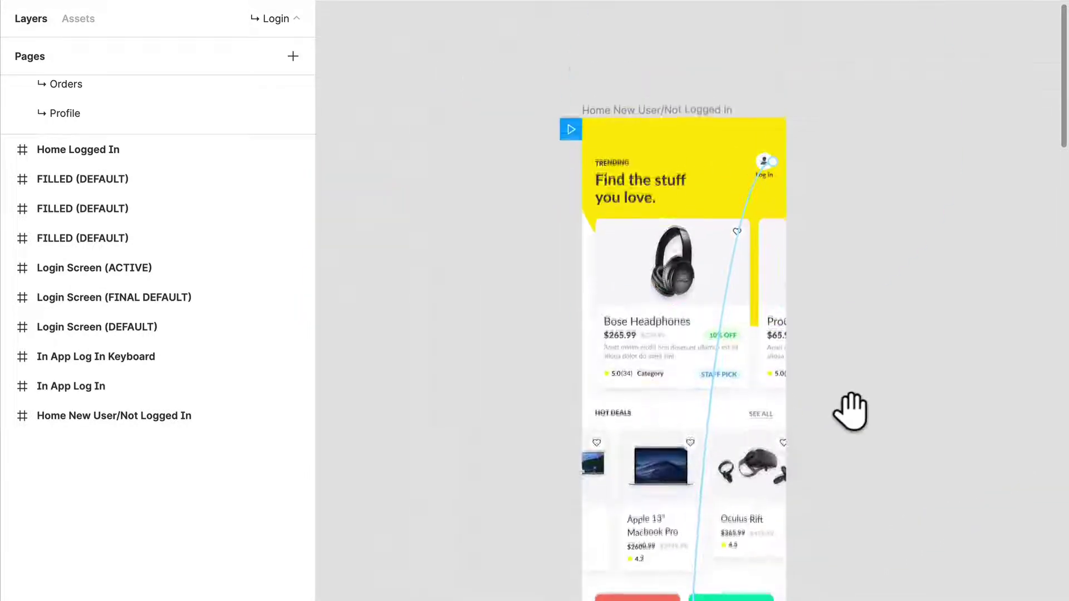
left_click_drag(852, 410, 775, 111)
scroll(684, 511, "down", 10)
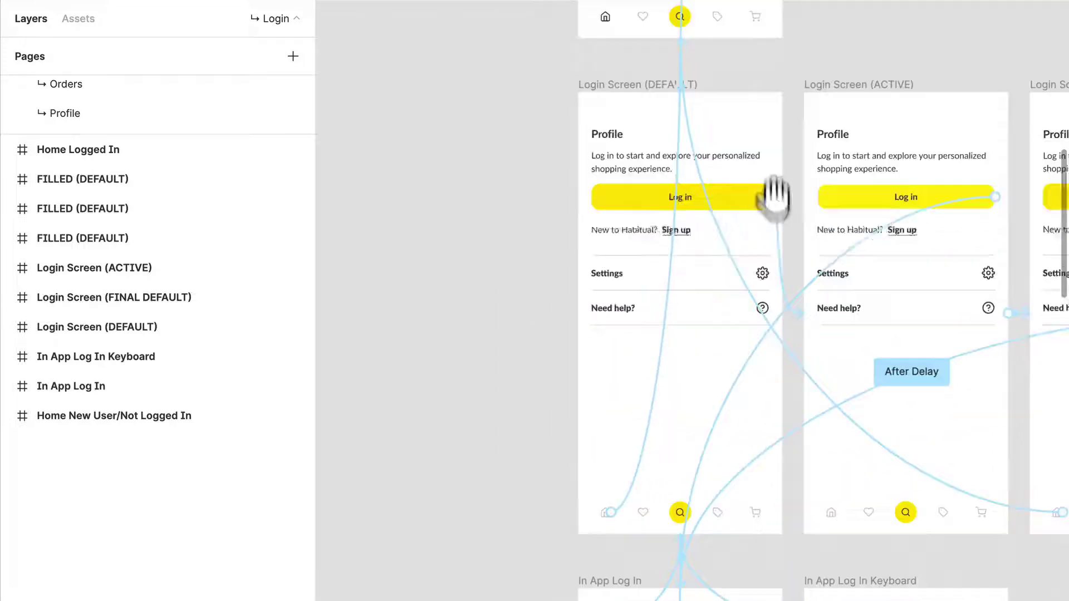
- Inspect the Log in buttons on Login Screen (DEFAULT) and (ACTIVE), and the home icon's connection on the default frame
scroll(700, 179, "up", 1)
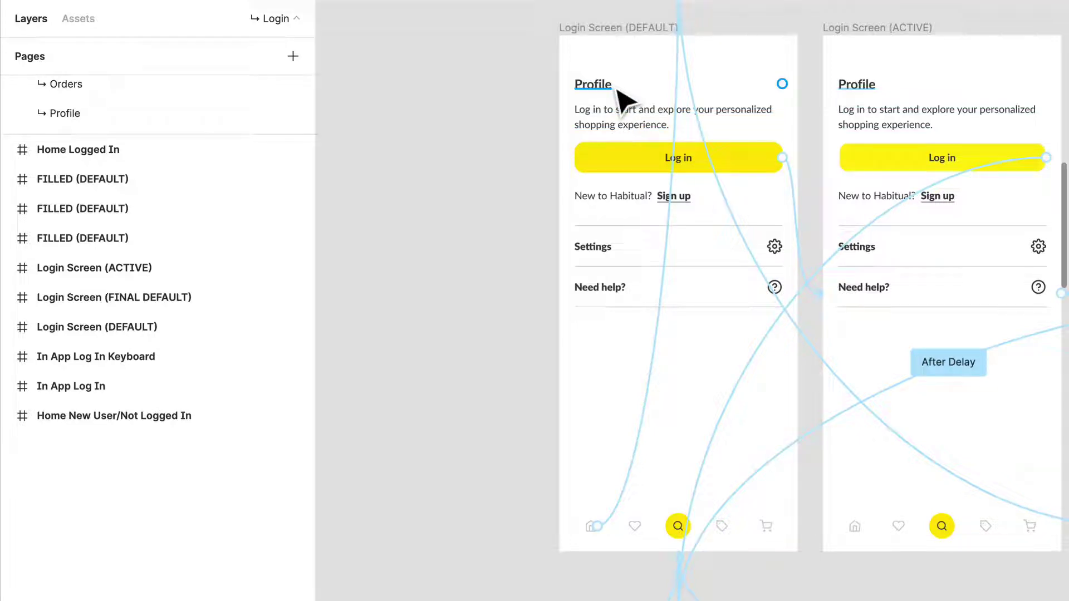
left_click(733, 166)
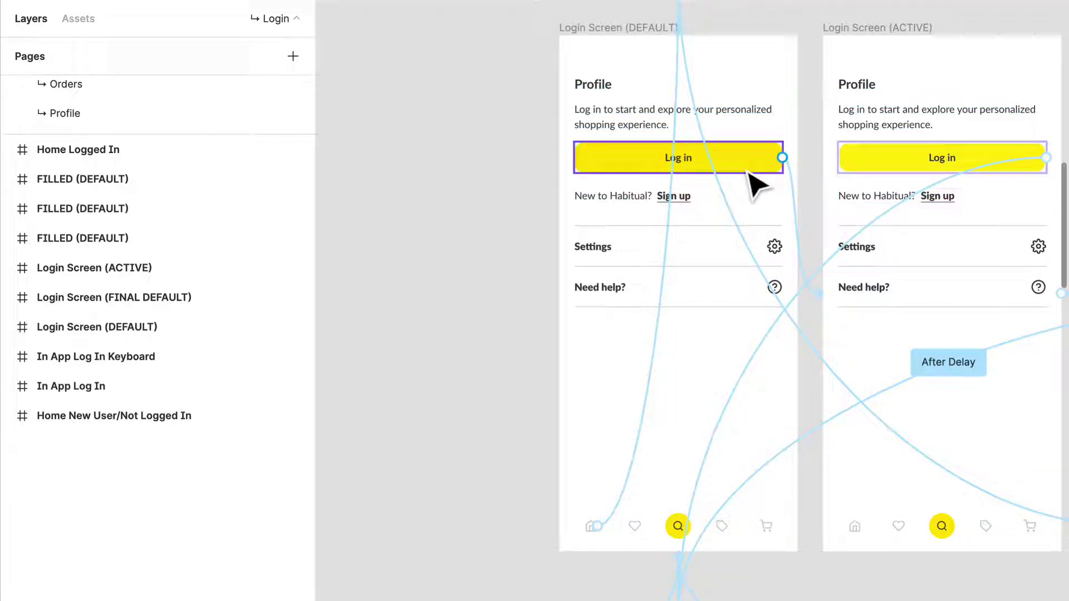
left_click_drag(845, 178, 794, 186)
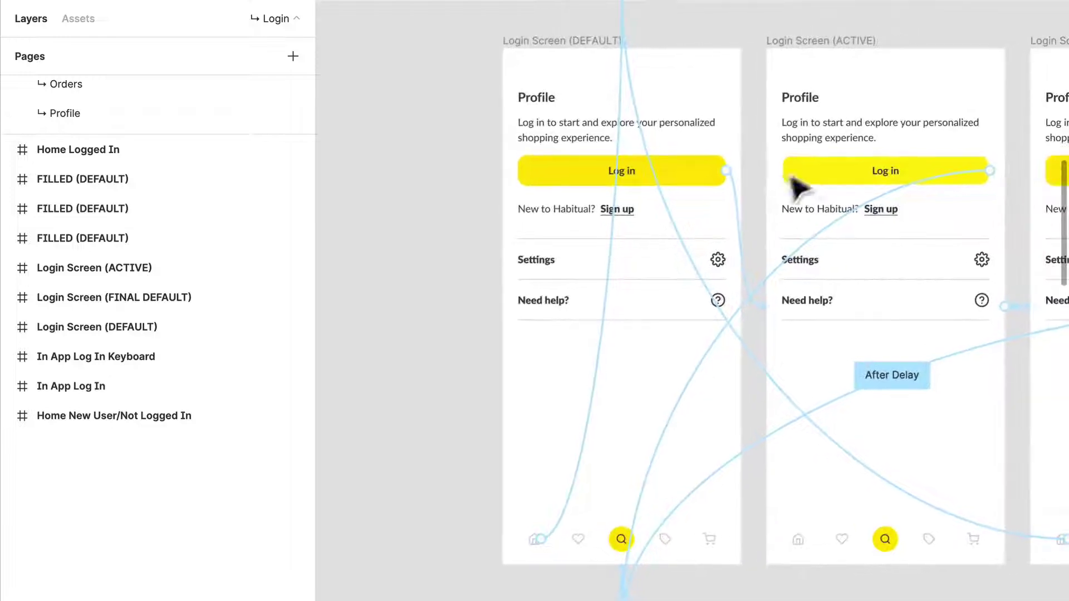
left_click(843, 181)
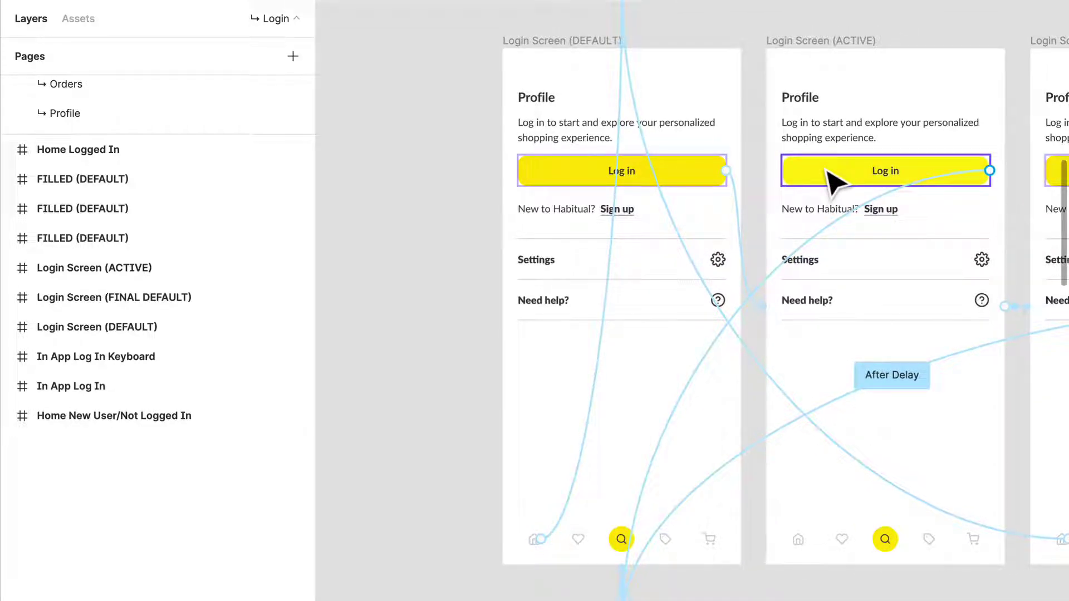
key("Escape")
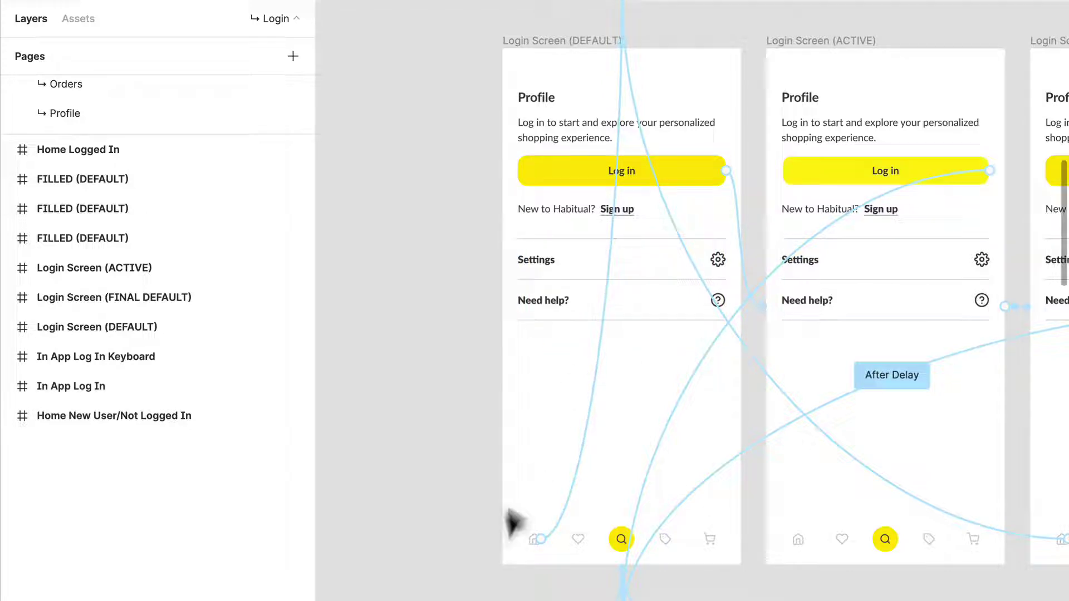
left_click(538, 547)
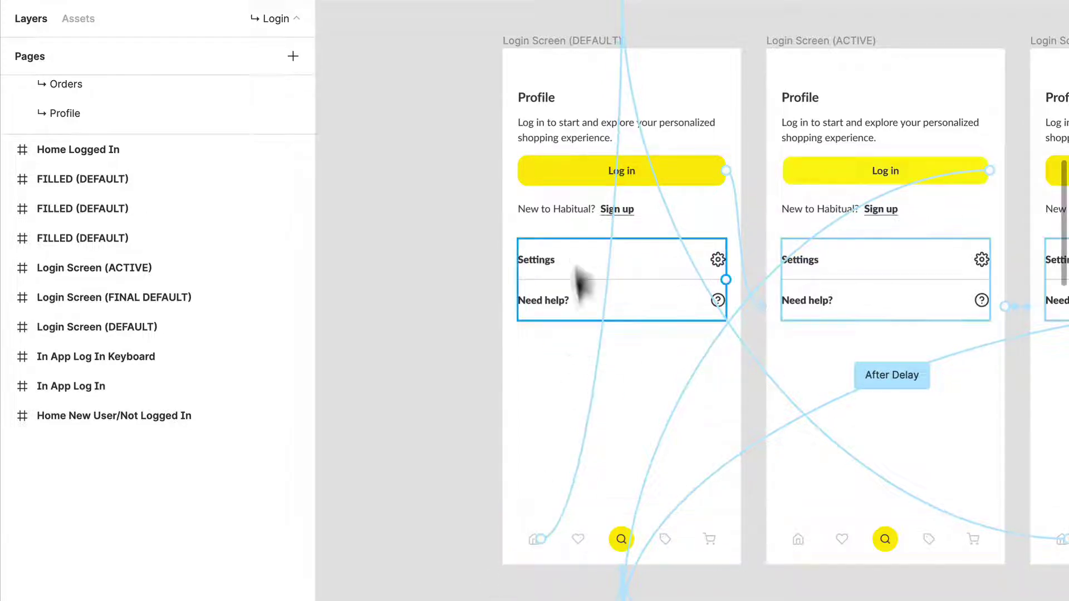
left_click_drag(926, 501, 812, 530)
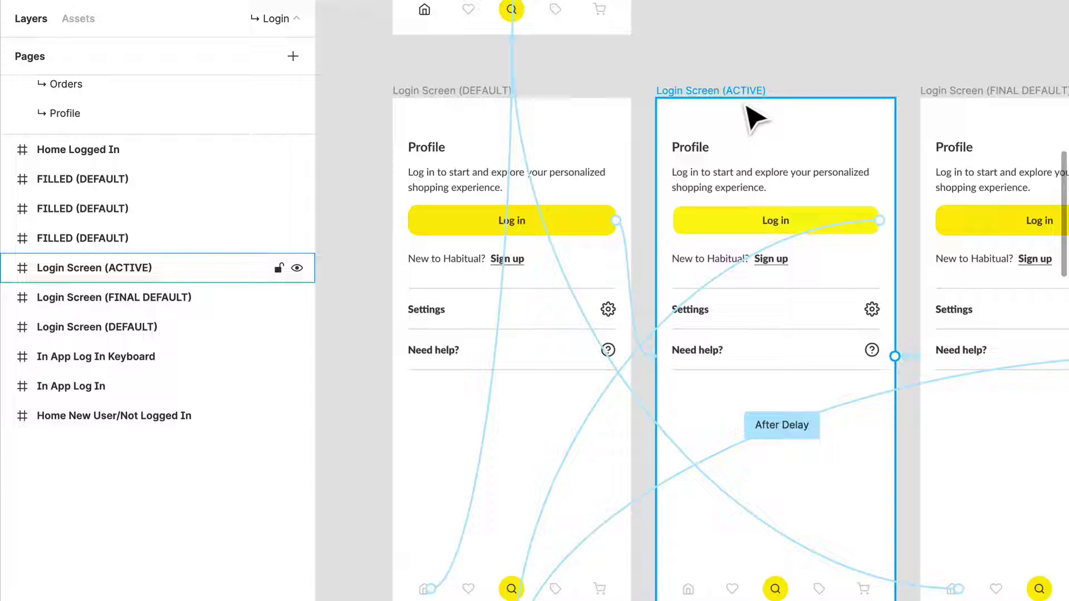
- Inspect the interaction details of the connection from Login Screen (ACTIVE) to Login Screen (FINAL DEFAULT), and close them
left_click_drag(819, 306, 734, 301)
left_click(788, 128)
scroll(640, 408, "down", 5)
scroll(639, 408, "up", 6)
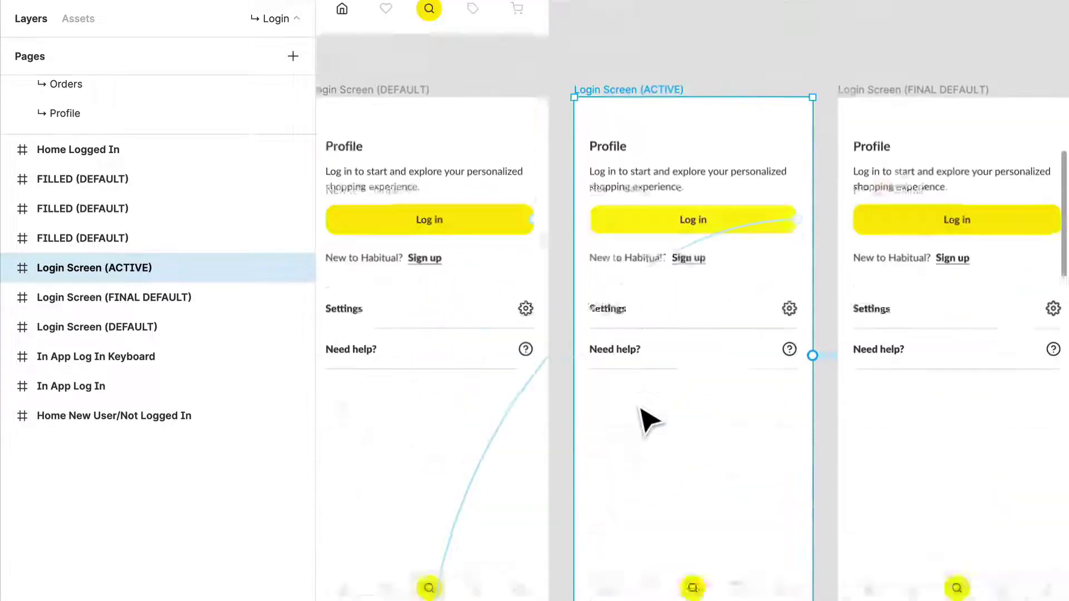
left_click(838, 388)
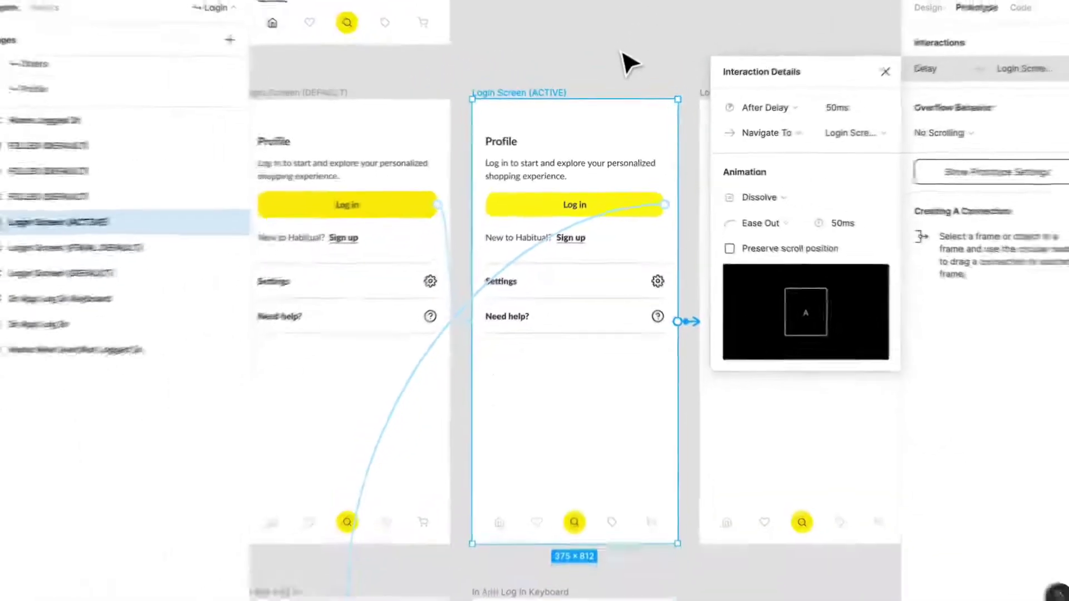
left_click(623, 54)
left_click_drag(772, 134, 673, 139)
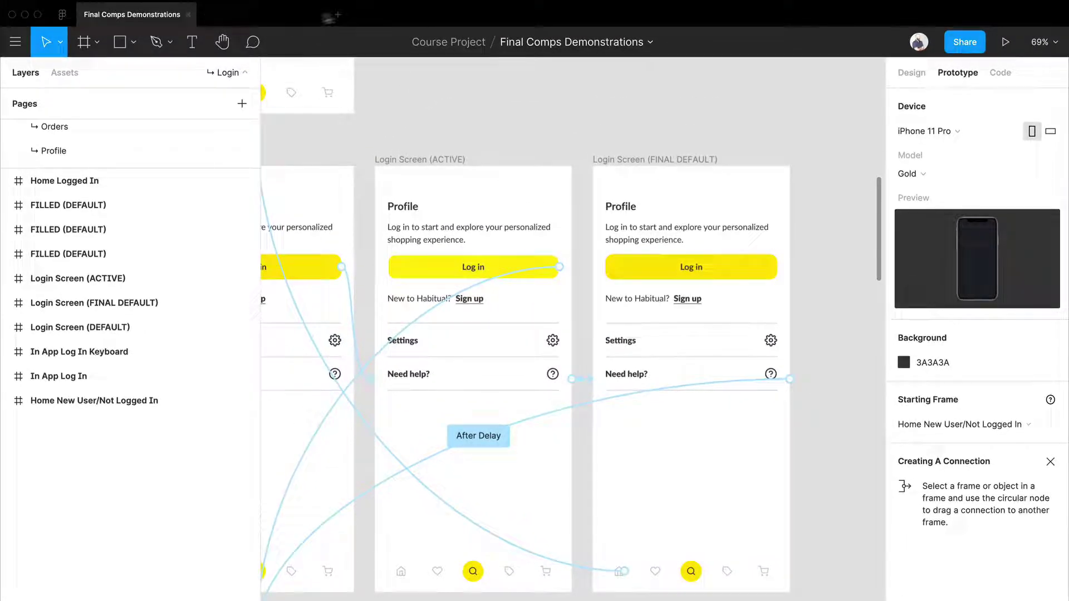
- Run the prototype in presentation view and look through the home screen's content
left_click(1005, 41)
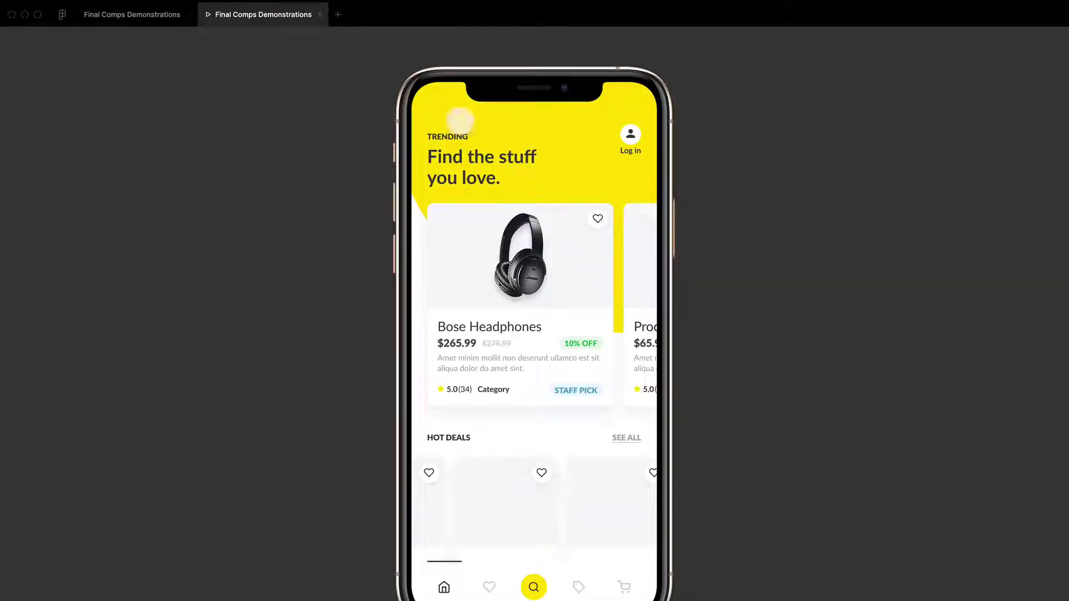
left_click(545, 200)
scroll(573, 292, "down", 5)
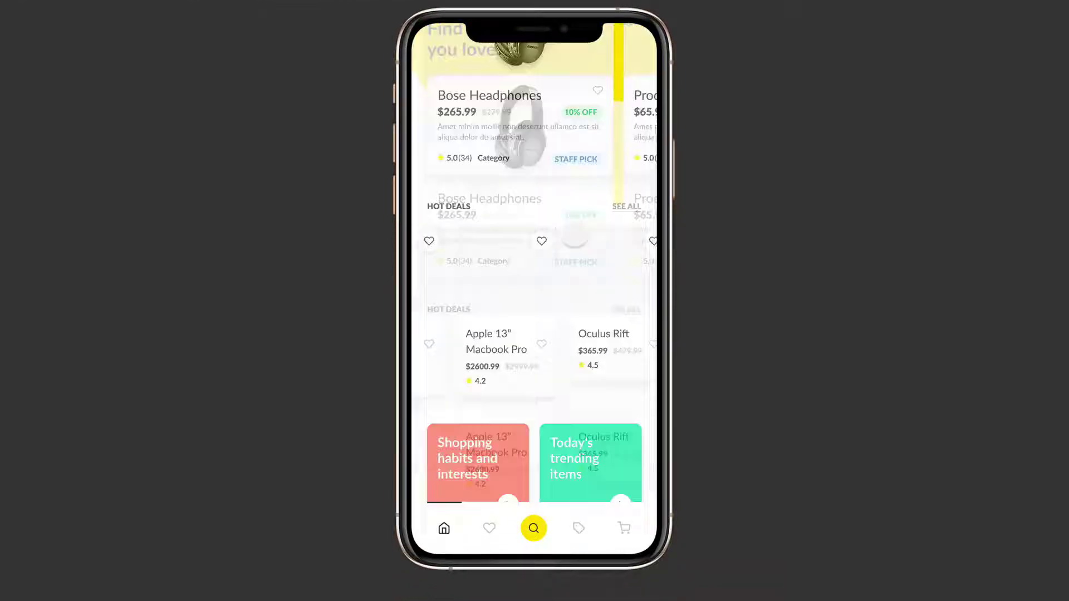
scroll(574, 291, "up", 5)
scroll(575, 236, "down", 1)
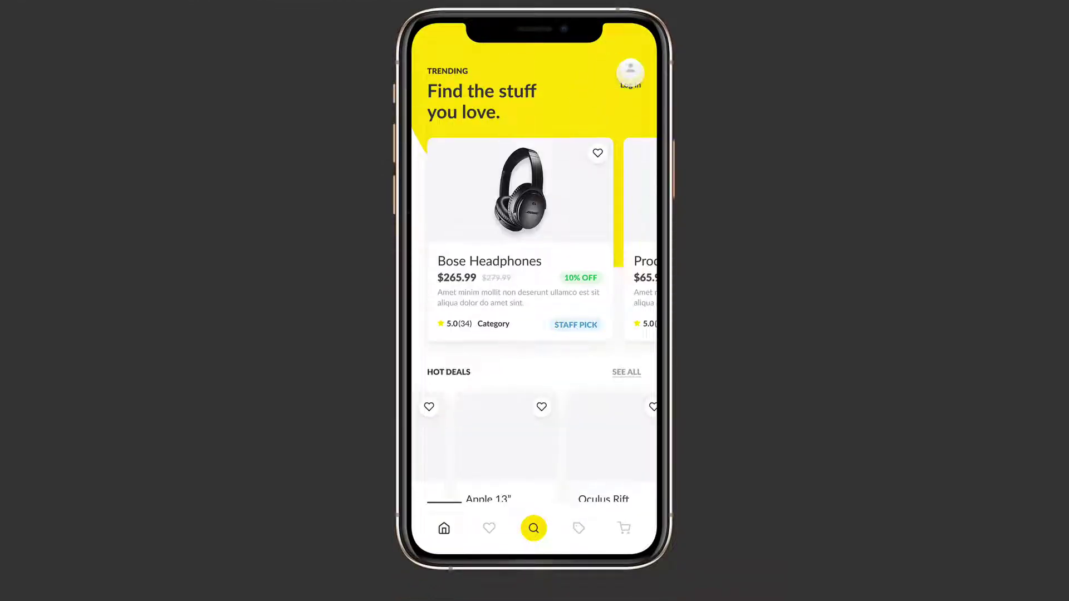
- Test the prototype's Log in icon by opening the Profile screen, returning to the home screen, and opening Profile again
left_click(631, 72)
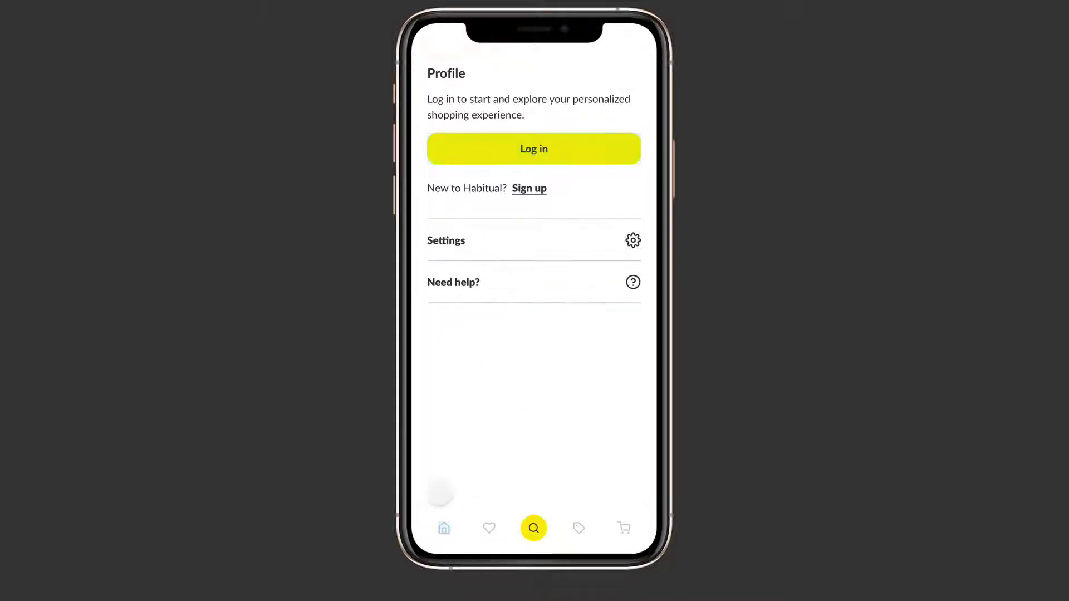
left_click(443, 528)
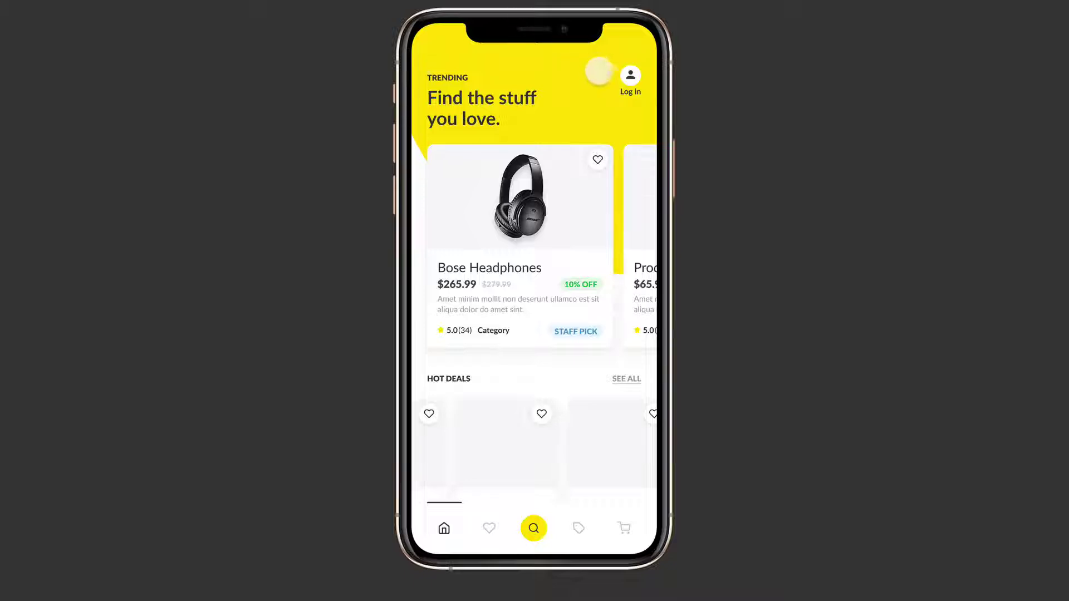
left_click(628, 79)
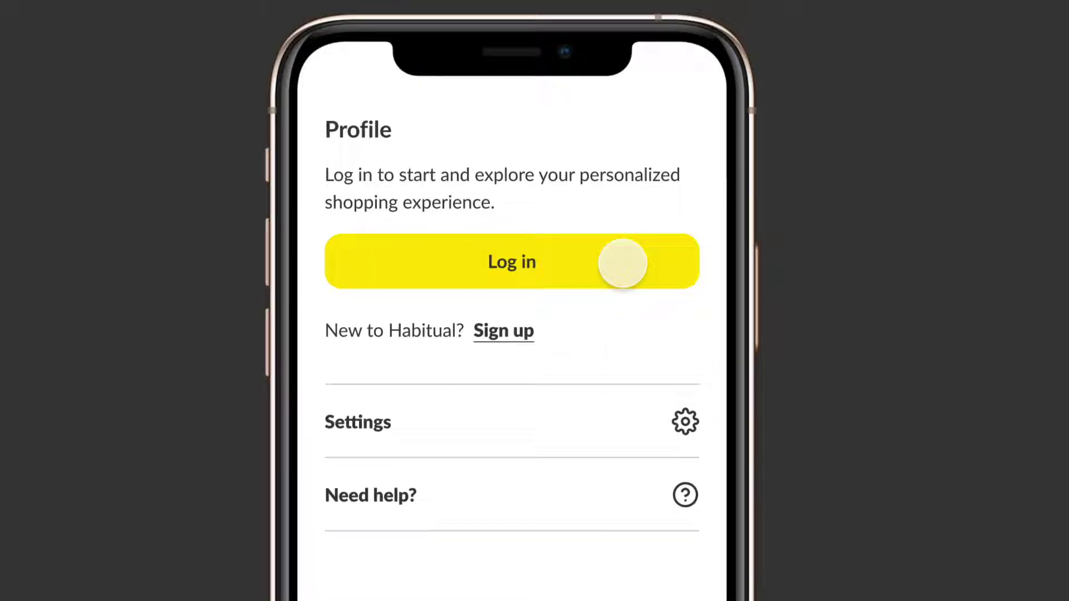
- Test the Profile screen's Log in button repeatedly, opening the login form and closing it back to the Profile screen
left_click(623, 263)
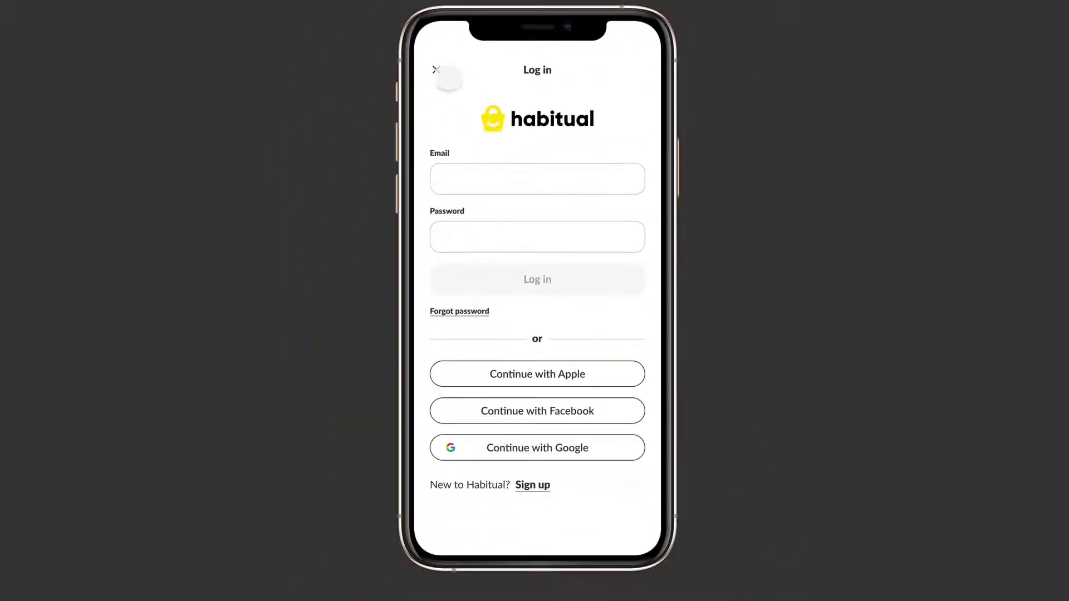
left_click(440, 72)
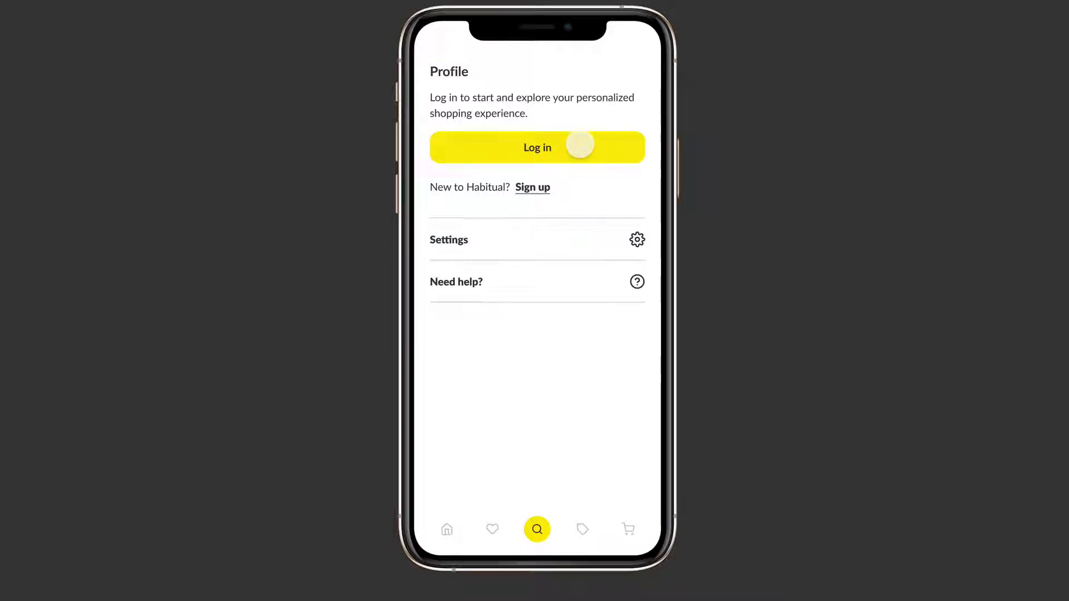
left_click(580, 146)
left_click(437, 70)
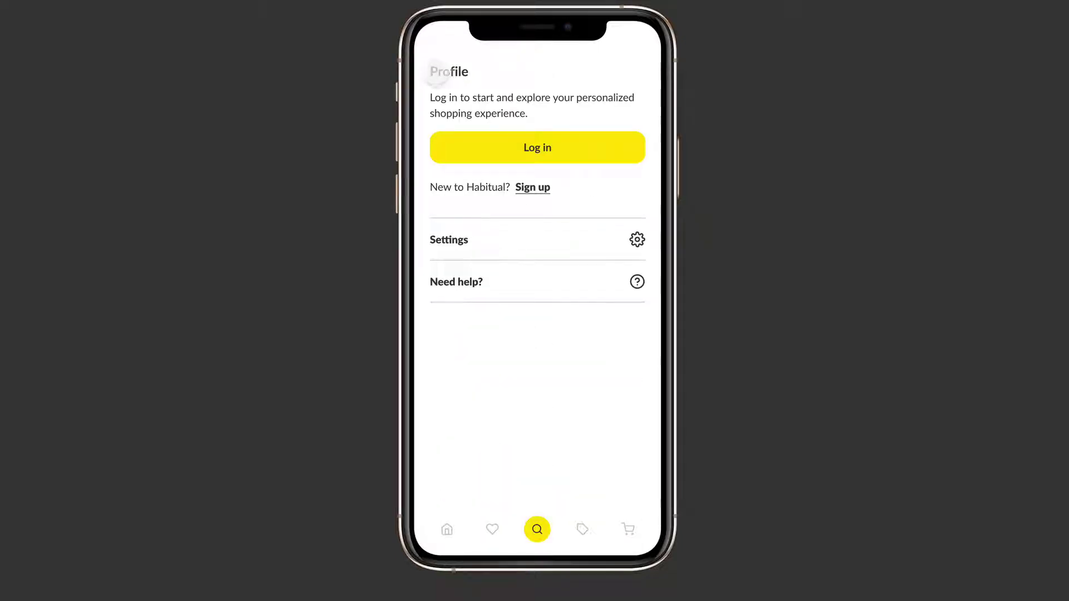
left_click(616, 283)
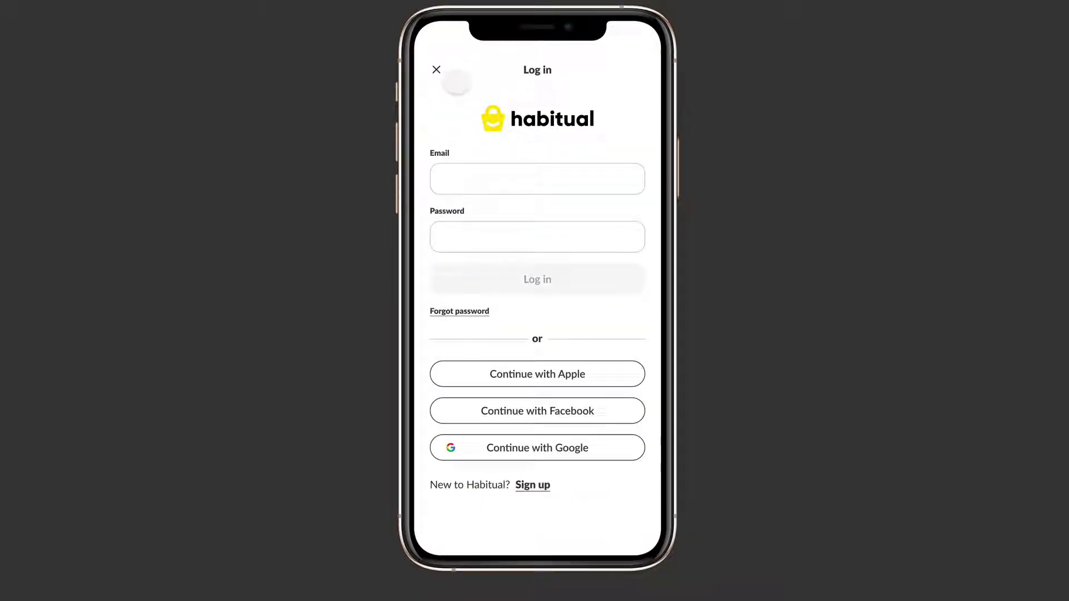
left_click(423, 62)
left_click(436, 69)
left_click(540, 238)
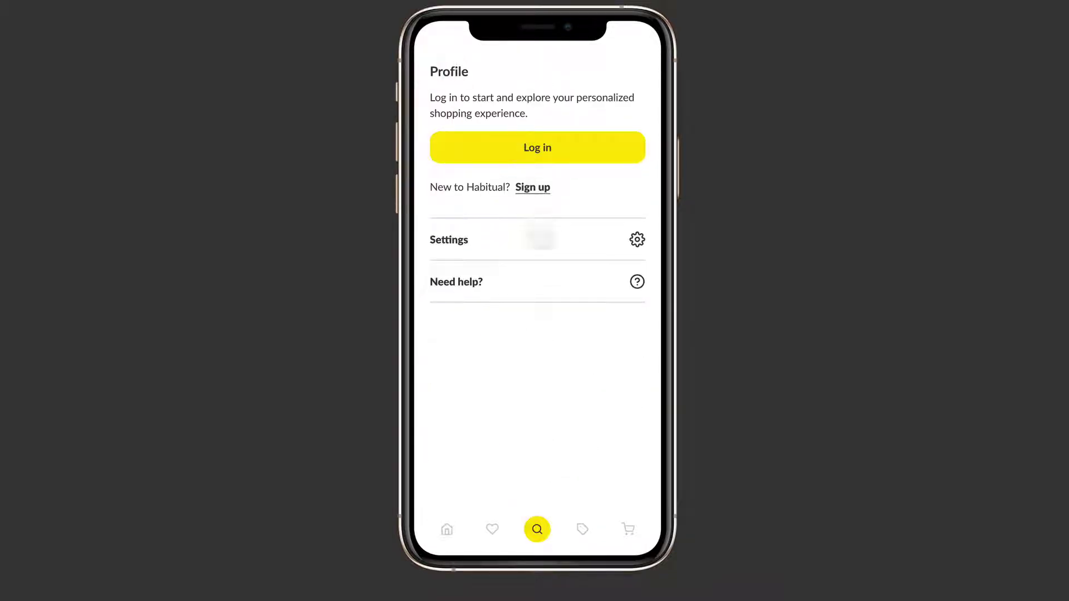
left_click(496, 146)
left_click(440, 74)
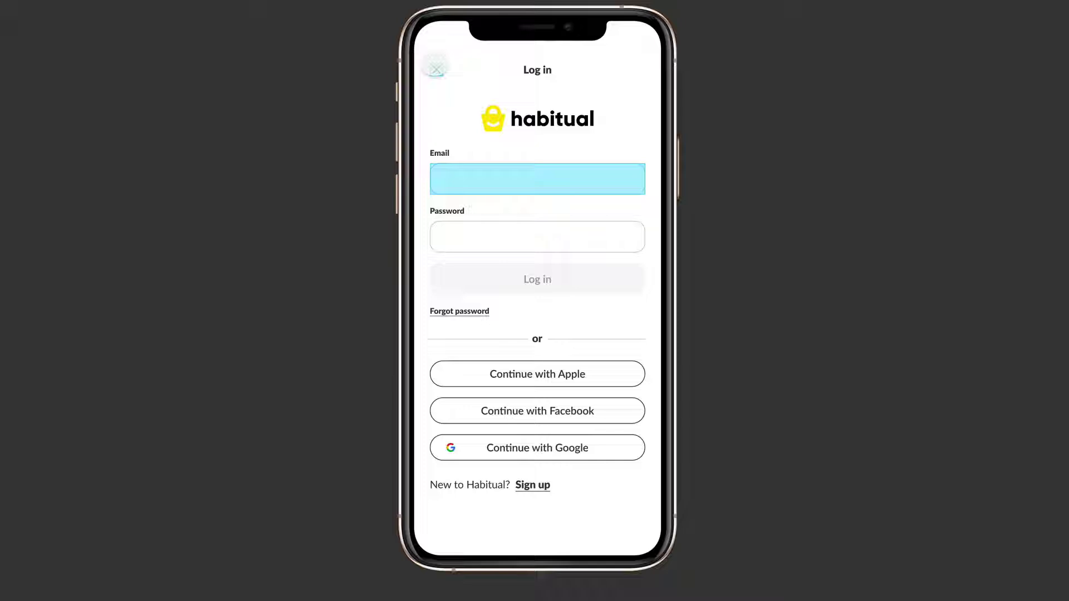
left_click(437, 70)
left_click(490, 142)
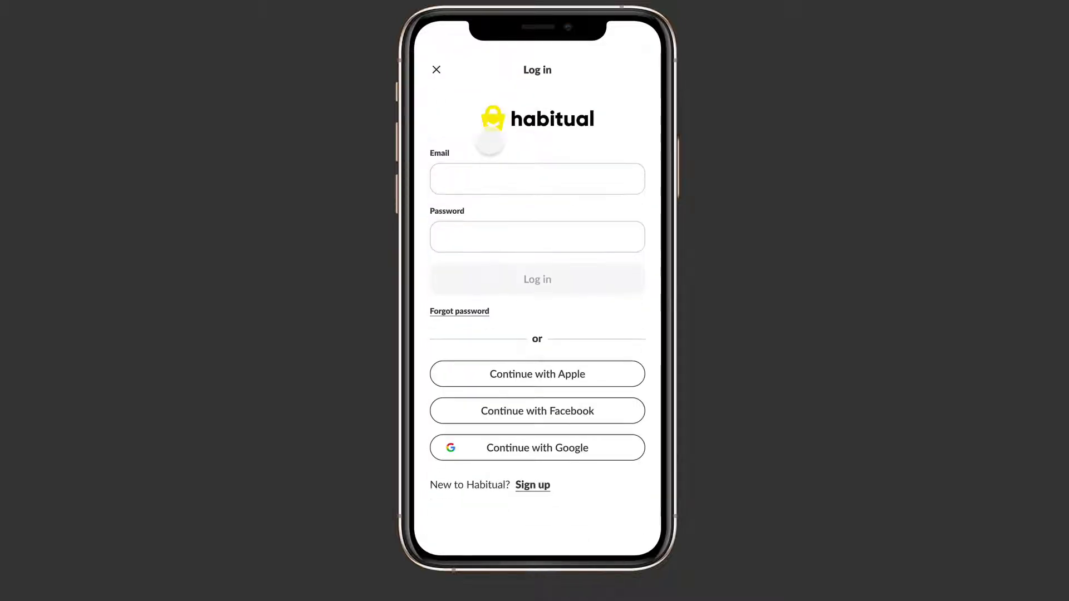
left_click(440, 67)
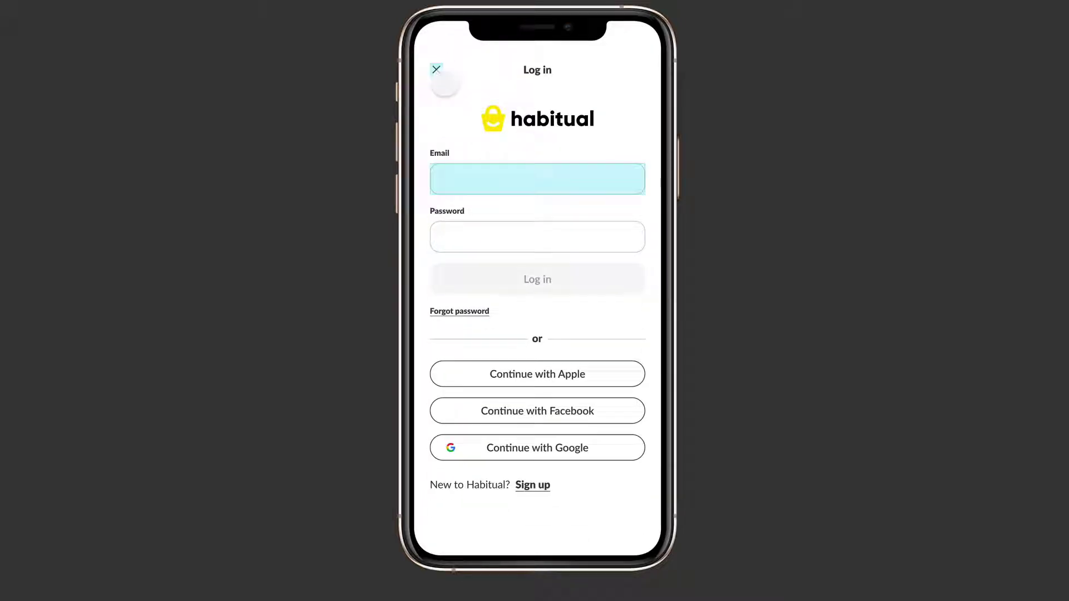
left_click(437, 71)
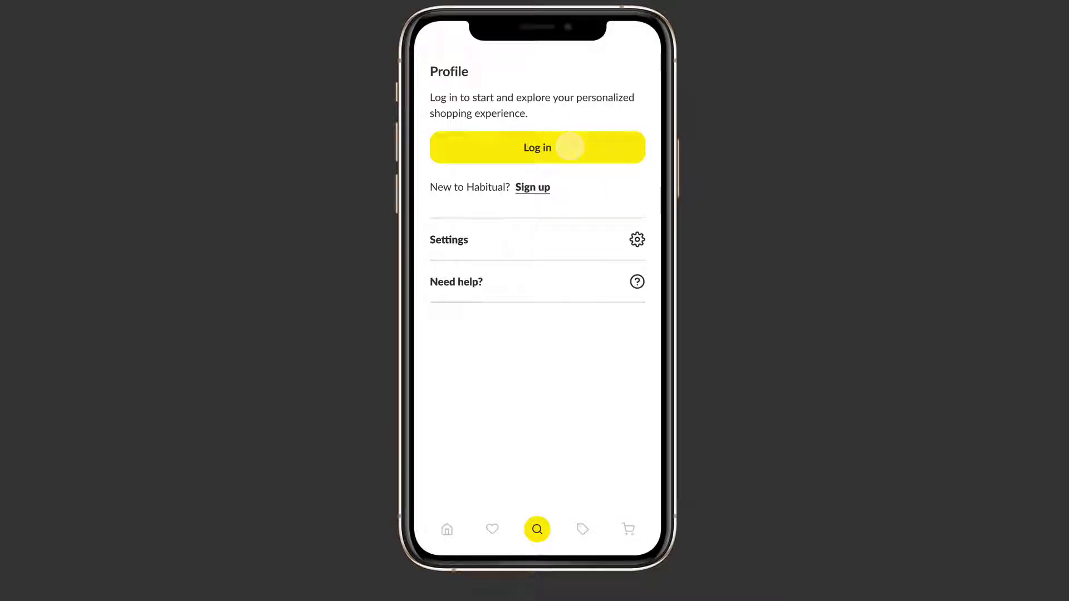
left_click(569, 147)
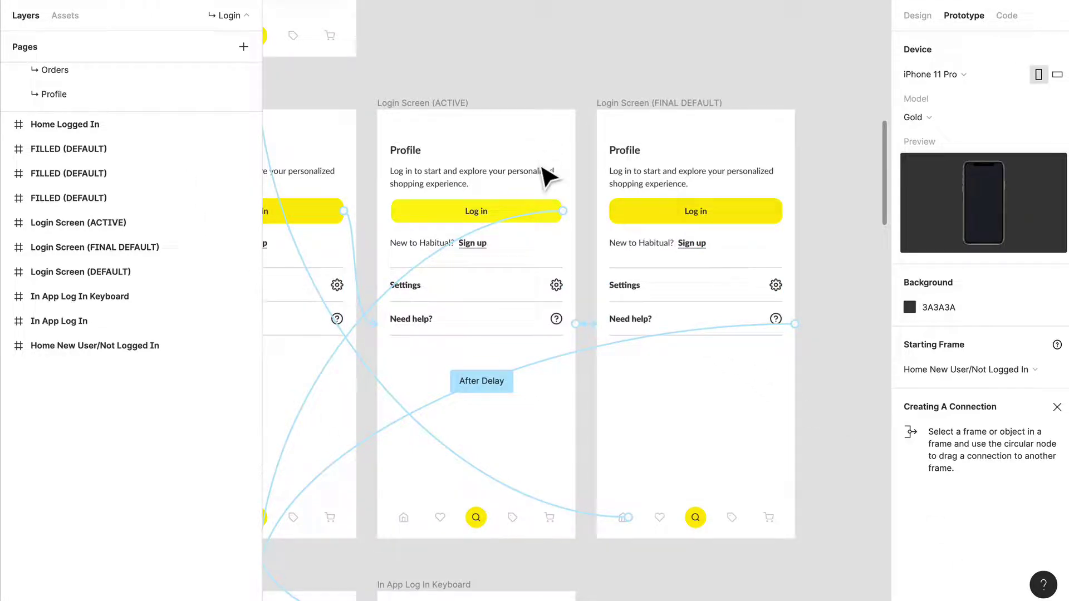
- Inspect the After Delay interaction details of the connection from Login Screen (FINAL DEFAULT) to In App Log In, and close them
left_click_drag(534, 287, 650, 207)
left_click(708, 274)
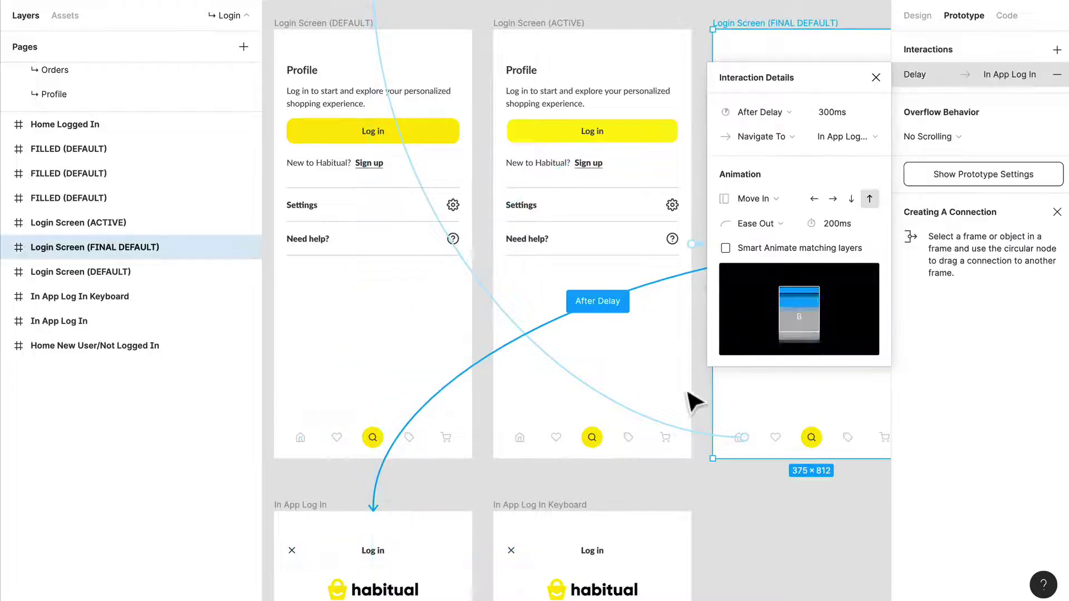
left_click_drag(695, 401, 358, 334)
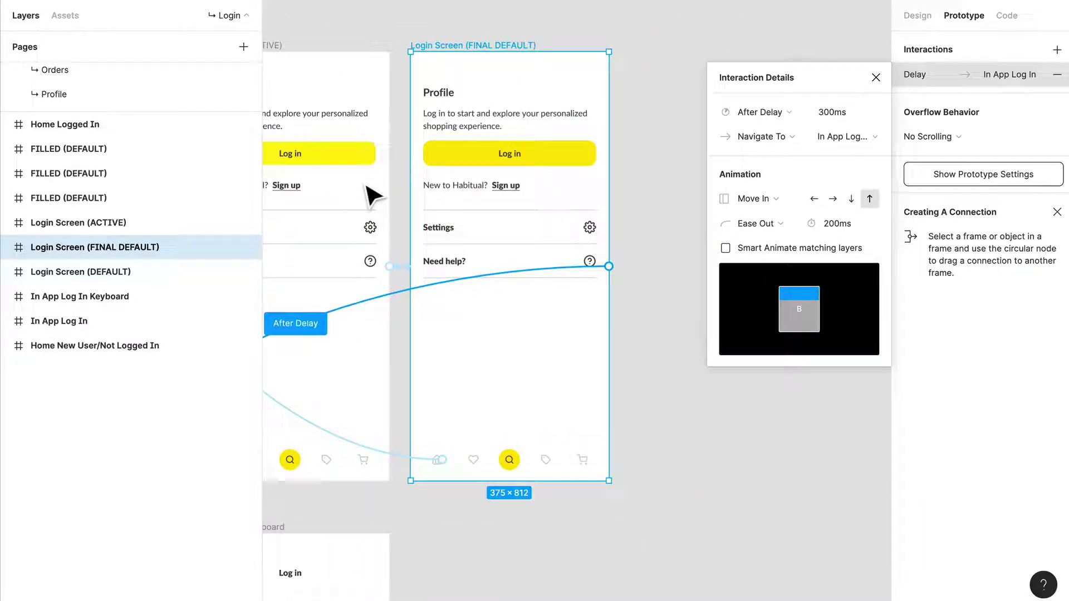
left_click_drag(461, 179, 575, 188)
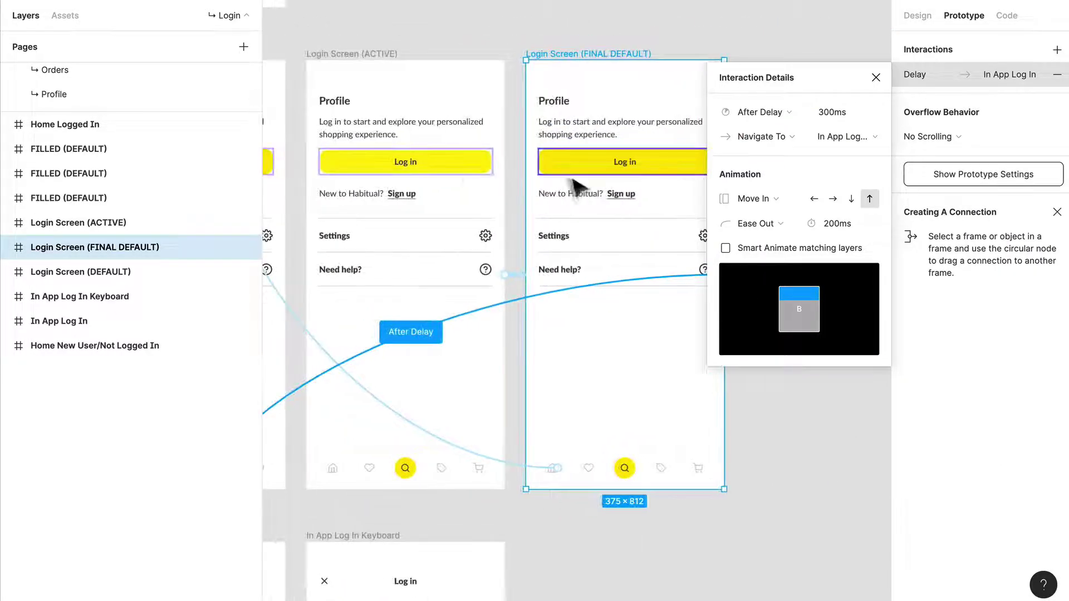
left_click_drag(480, 234, 660, 237)
left_click_drag(544, 338, 384, 253)
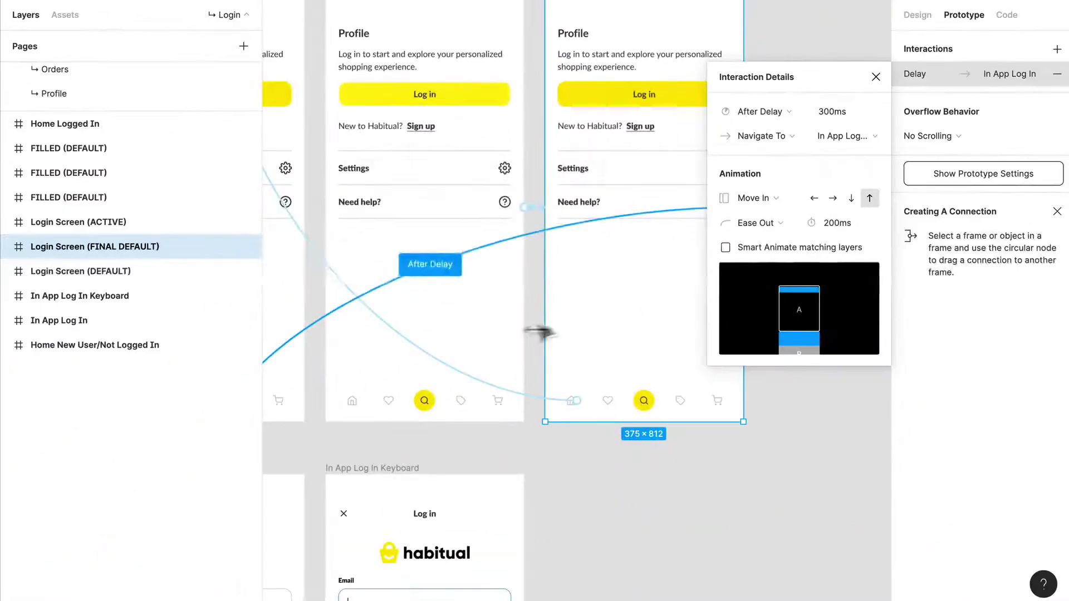
scroll(545, 334, "down", 2)
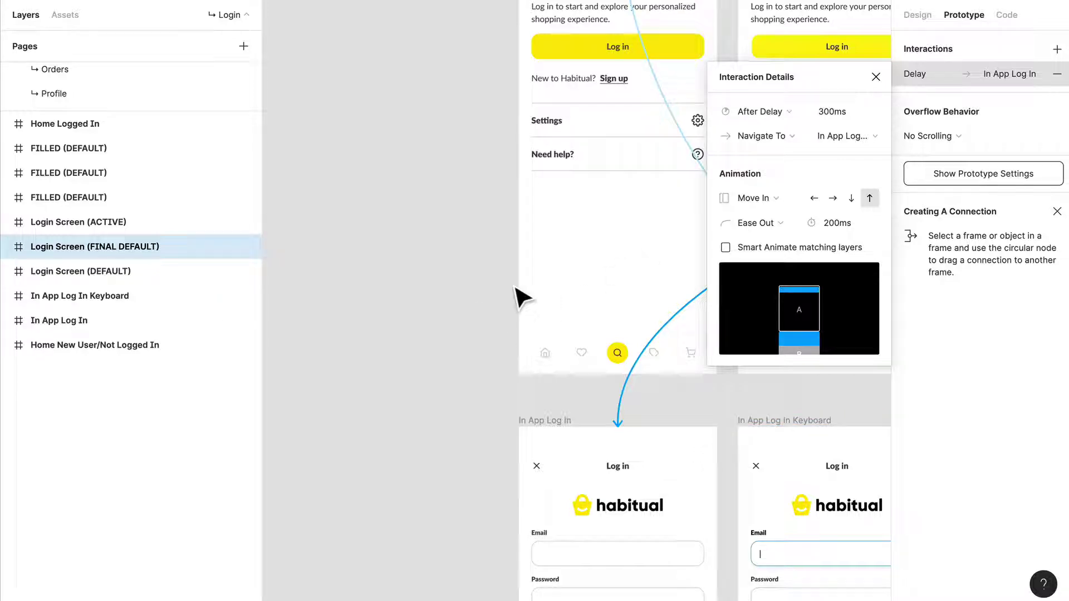
left_click(358, 342)
- Inspect the interaction details of the close icon's connection from In App Log In back to the login screen
scroll(551, 343, "down", 5)
left_click_drag(591, 341, 449, 317)
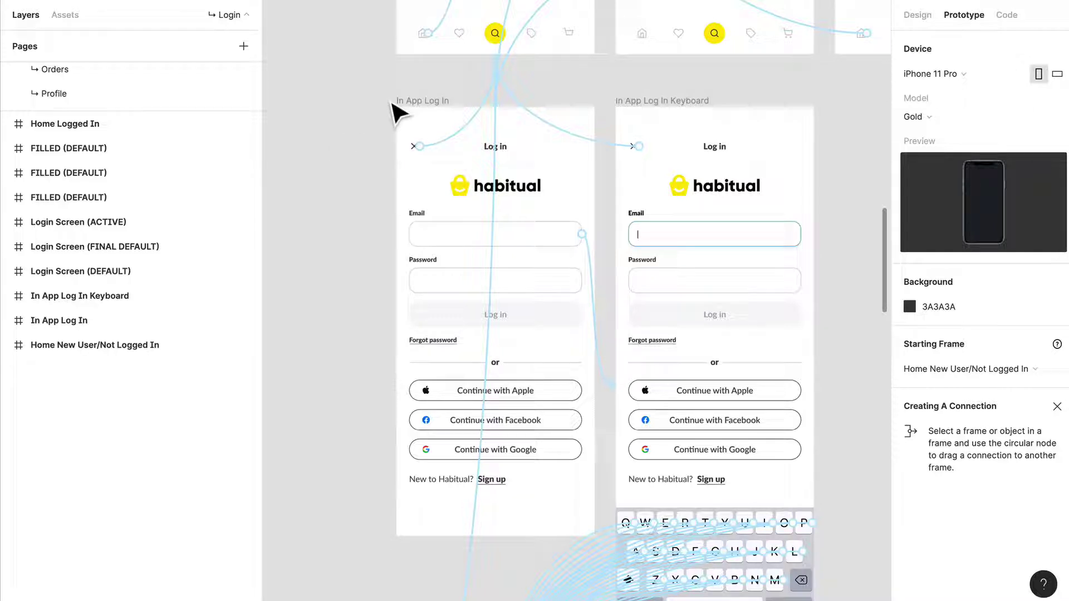
left_click(442, 149)
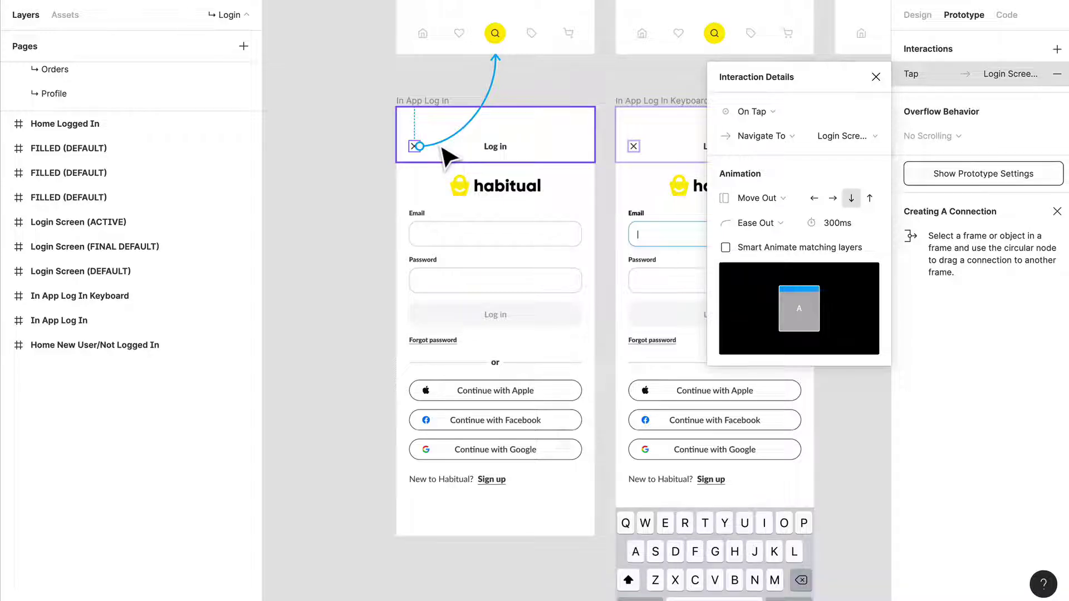
- Test the login form's close icon in presentation view, repeatedly returning to the Profile screen and reopening the form
left_click(452, 1)
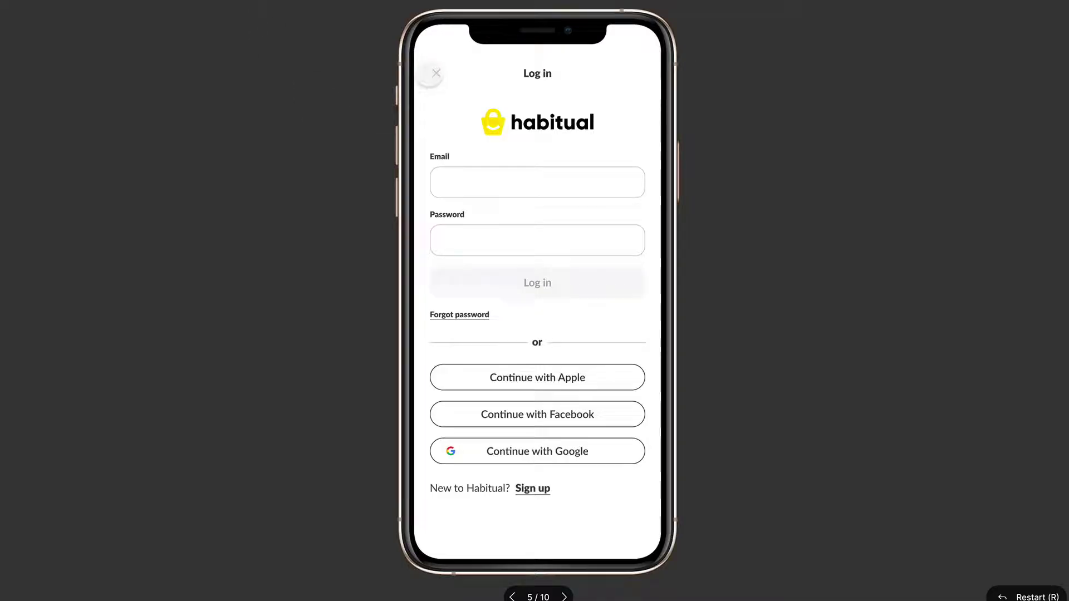
left_click(435, 74)
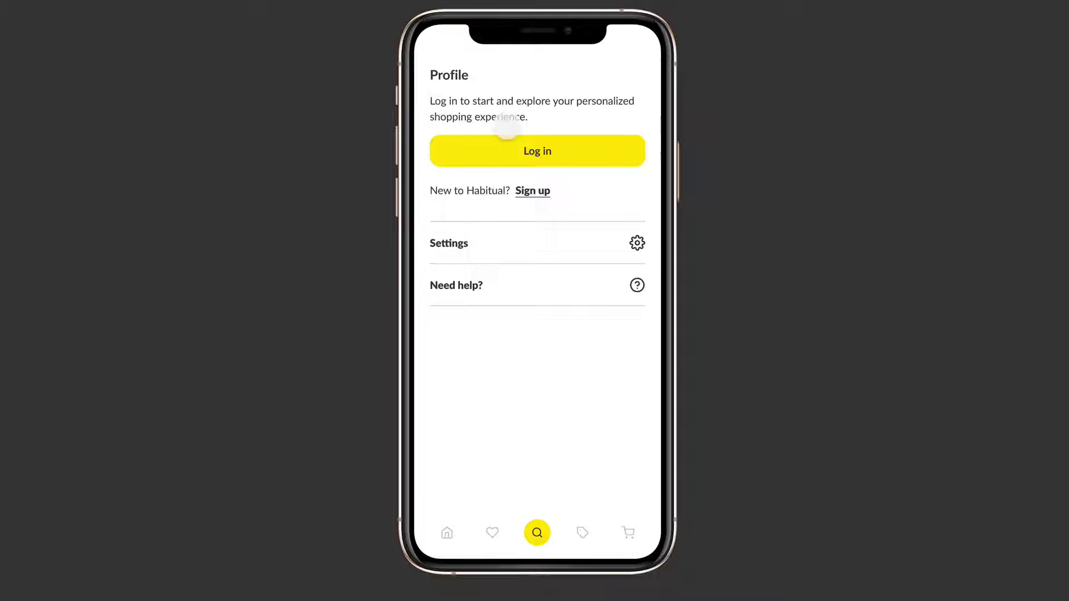
left_click(508, 151)
left_click(440, 74)
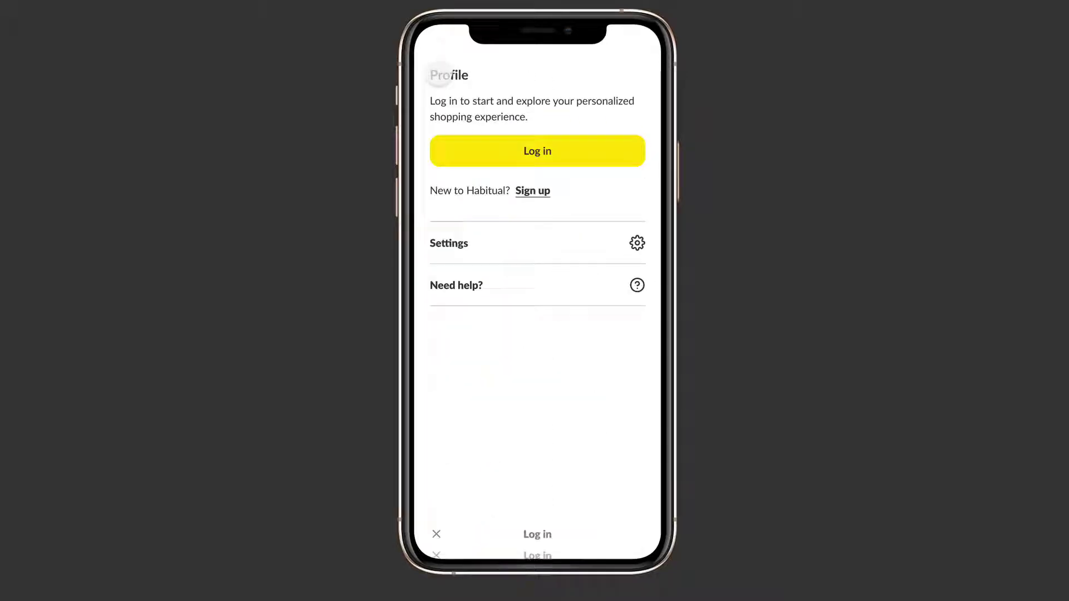
left_click(475, 146)
left_click(438, 73)
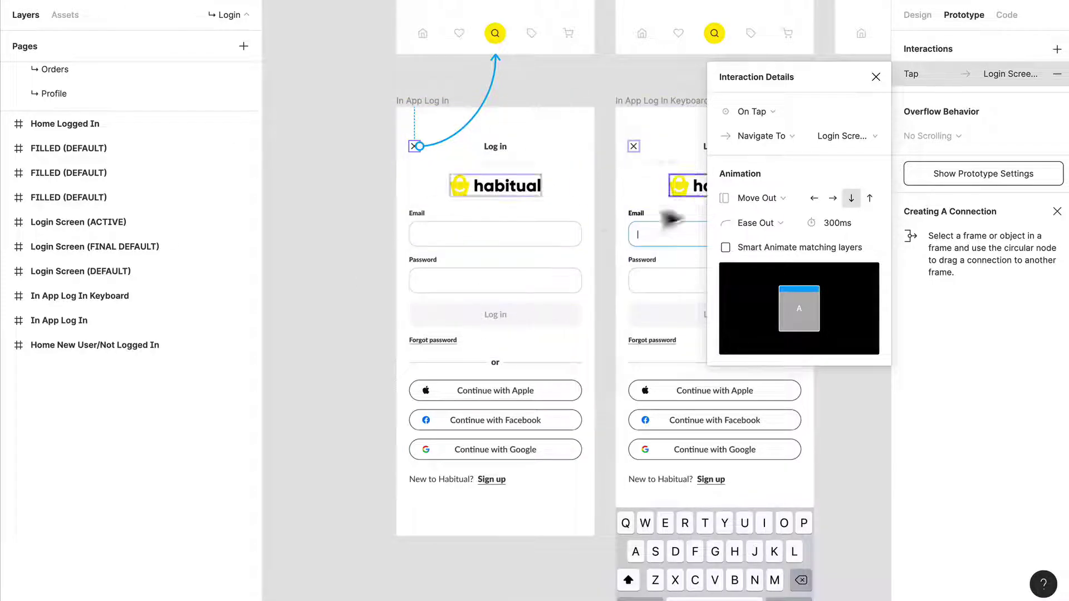
- Inspect the interaction details of the Email field's connection from In App Log In to In App Log In Keyboard, and close them
left_click(305, 306)
left_click_drag(406, 346, 422, 307)
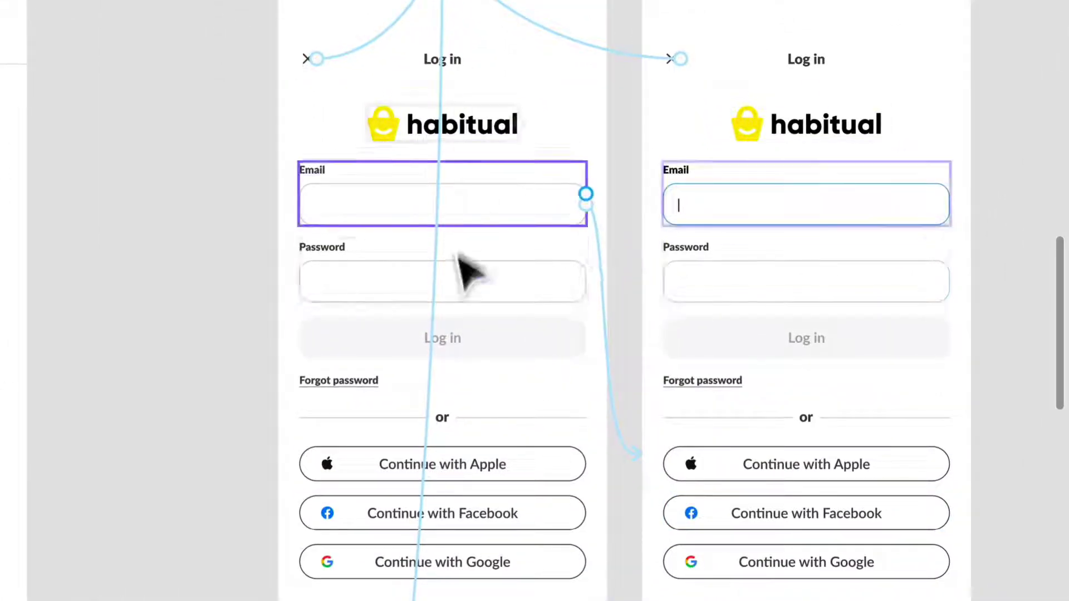
left_click(603, 229)
left_click(612, 307)
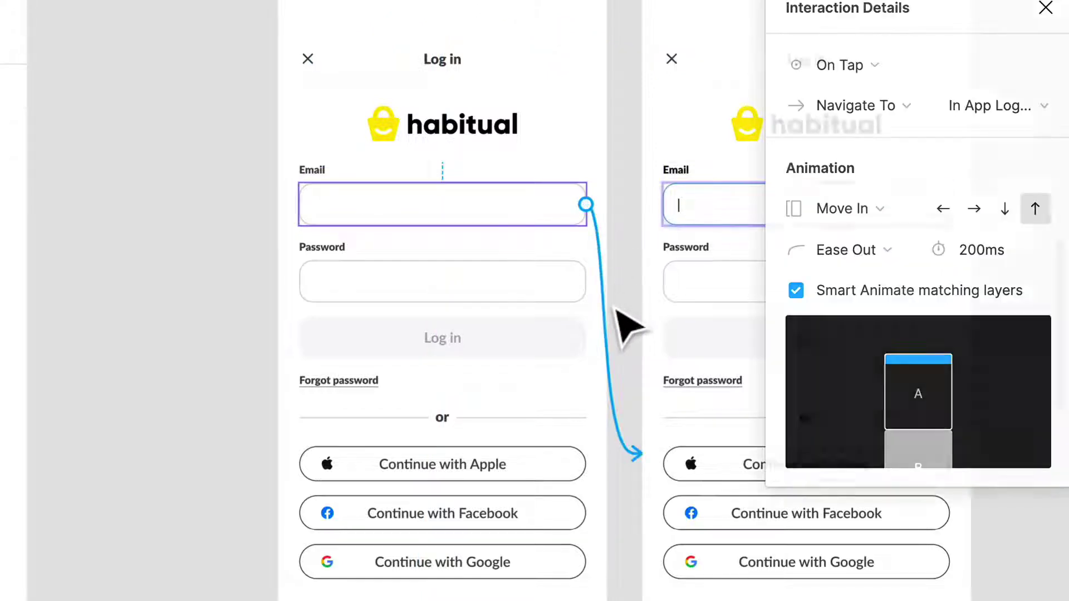
left_click_drag(519, 237, 296, 204)
scroll(585, 206, "down", 5)
scroll(401, 542, "up", 5)
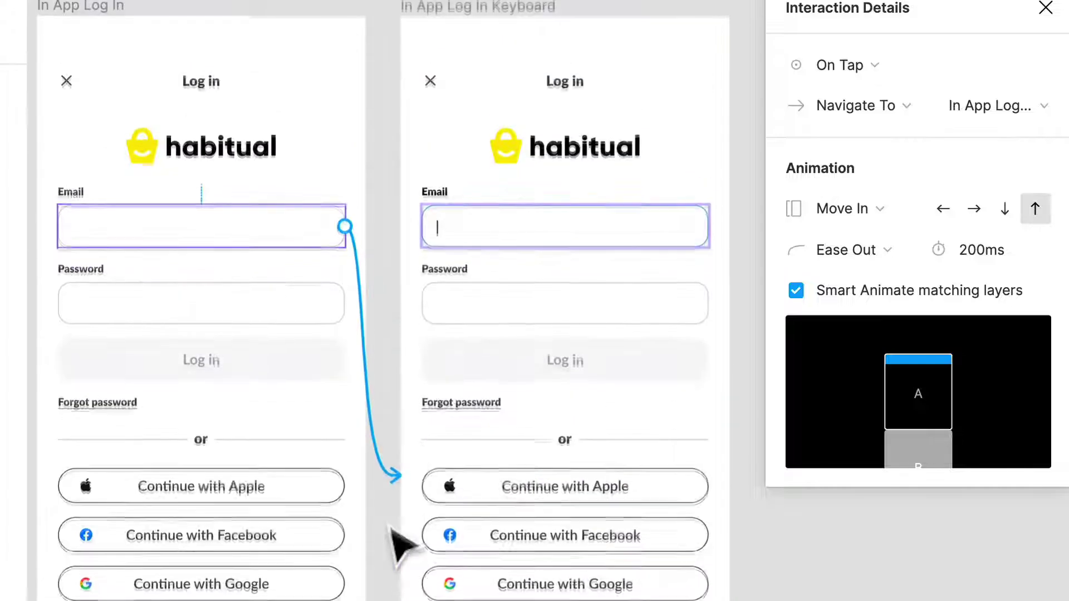
key("Escape")
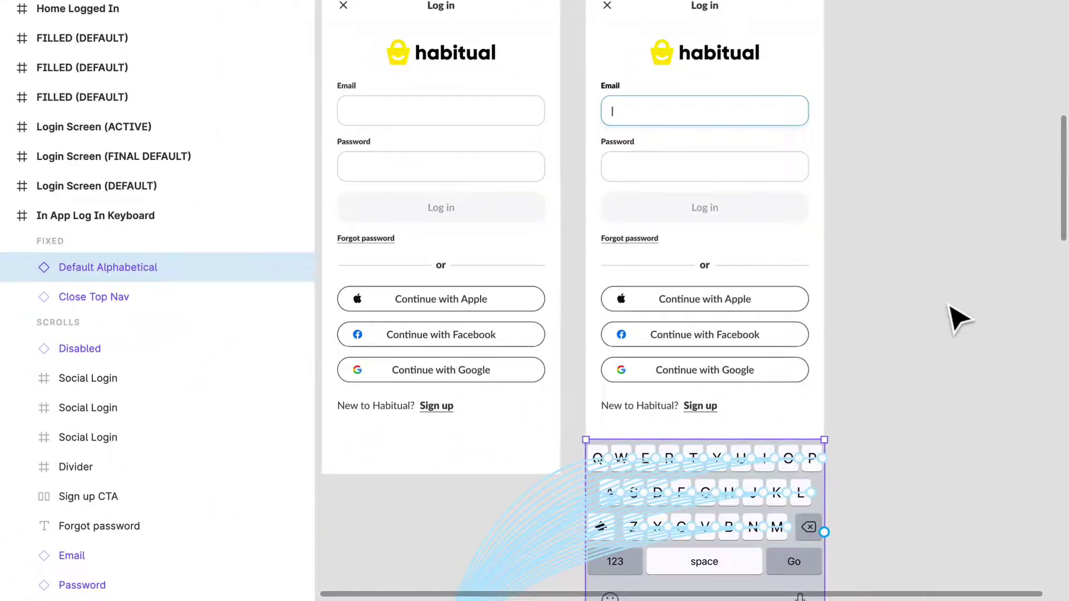
- Deselect the keyboard, reopen the Email field's connection details, and examine the linked Email fields up close
left_click(958, 318)
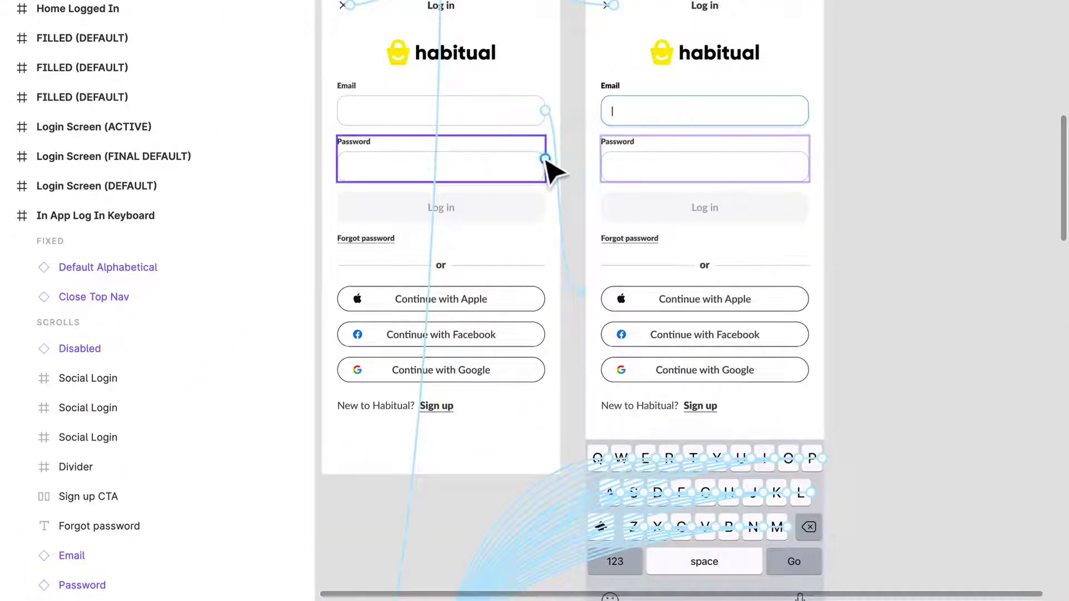
left_click(557, 164)
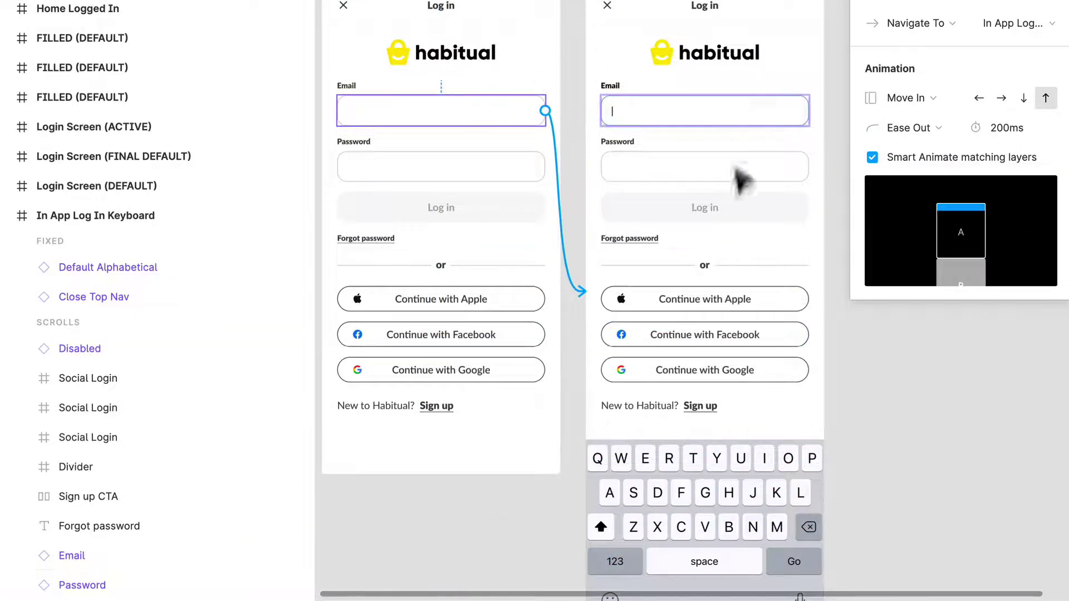
scroll(634, 117, "up", 5)
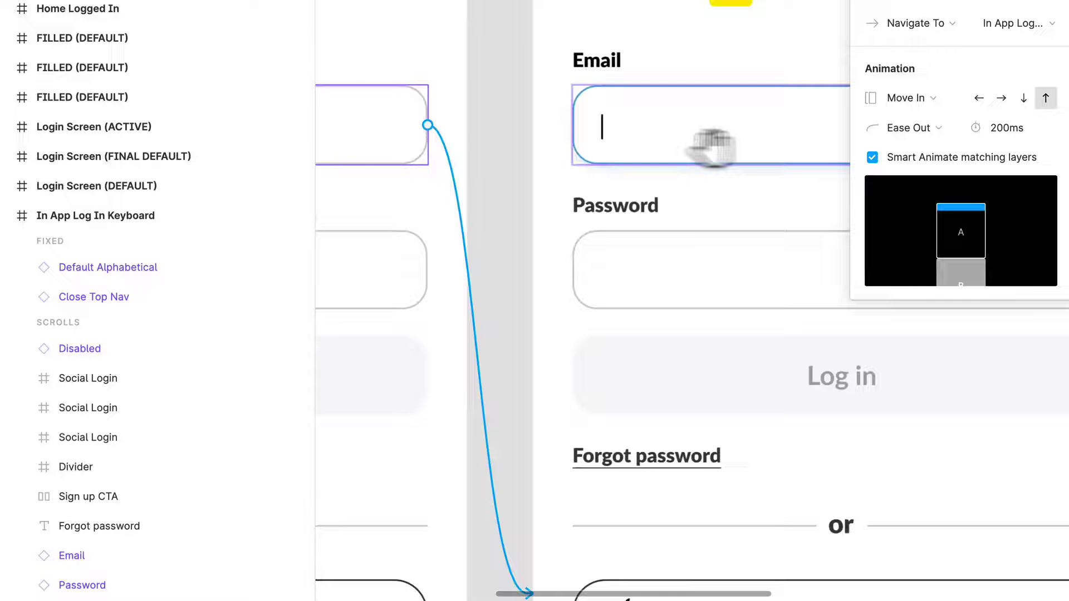
scroll(704, 148, "left", 3)
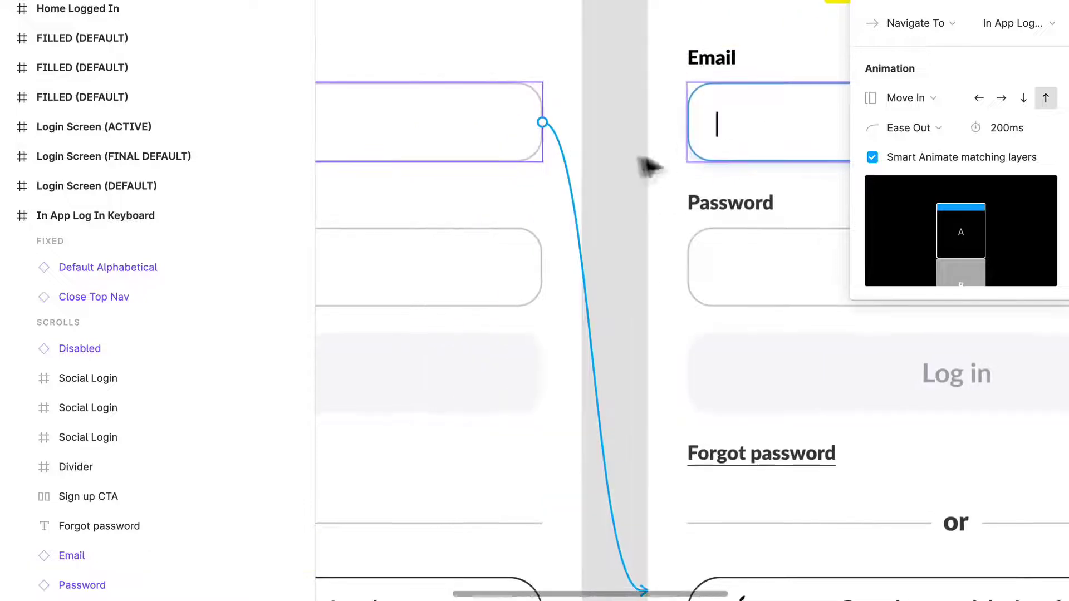
- Compare the Email field's Input and .Label layers between the In App Log In and In App Log In Keyboard frames
left_click(506, 145)
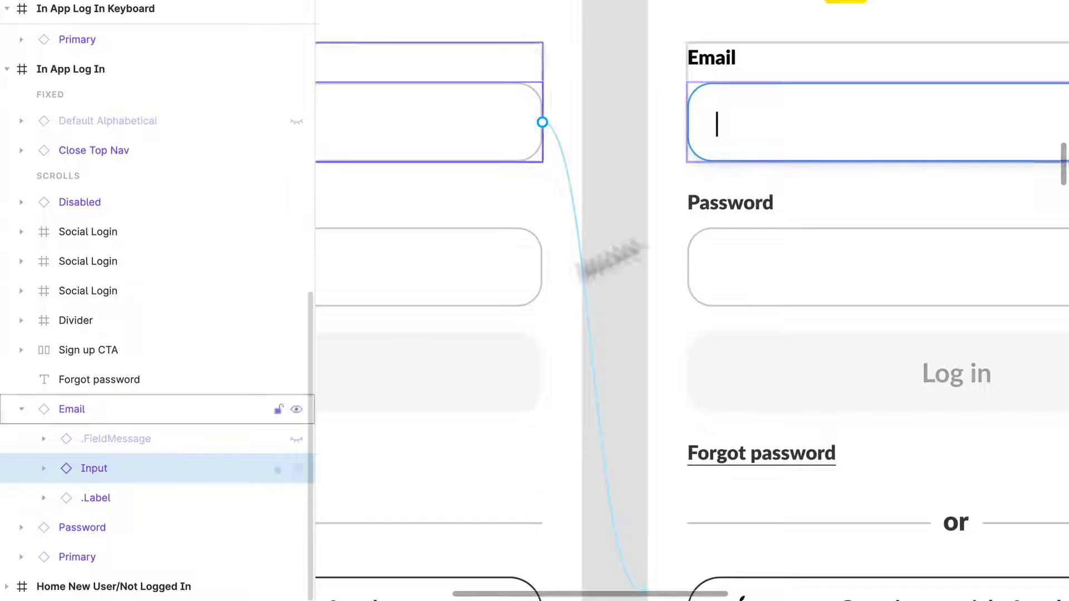
double_click(836, 131)
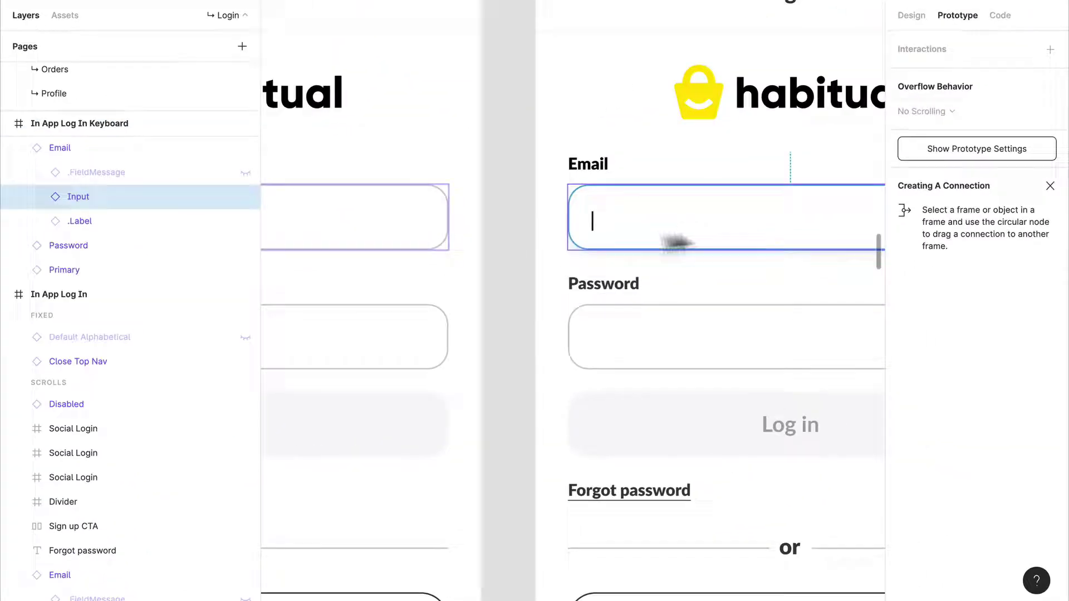
left_click(671, 167)
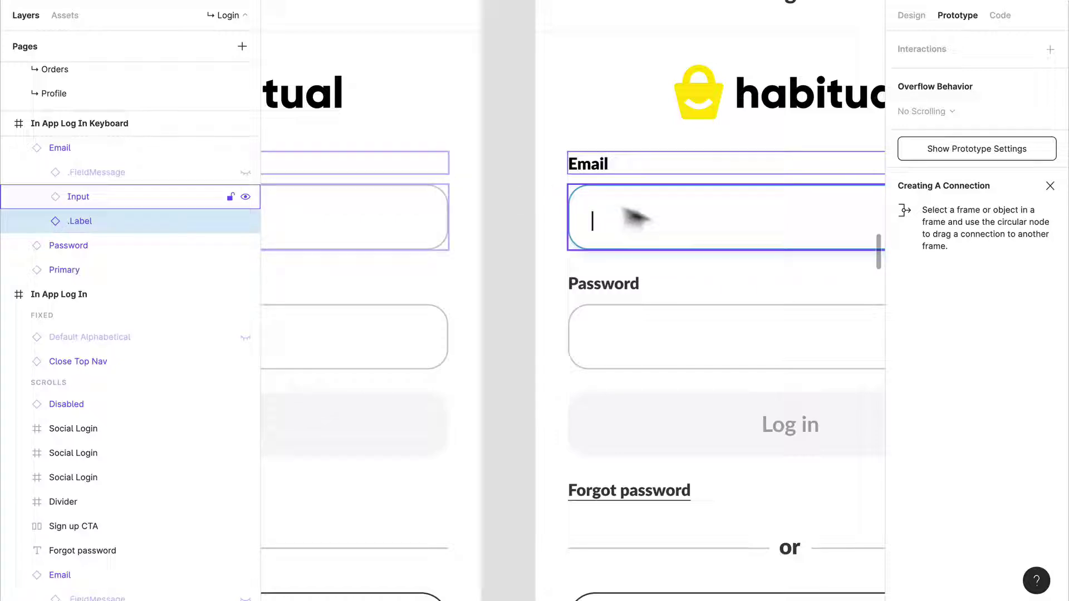
left_click(541, 225)
scroll(542, 226, "down", 5)
scroll(543, 234, "down", 2)
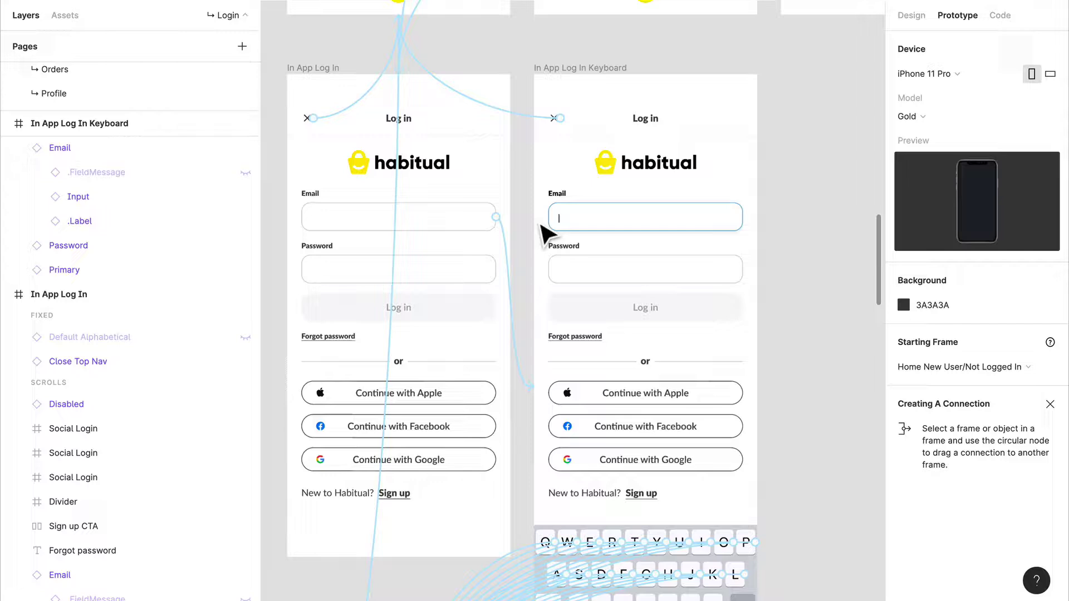
- Examine the active Email field and on-screen keyboard of the In App Log In Keyboard frame
left_click(557, 229)
scroll(529, 226, "up", 2)
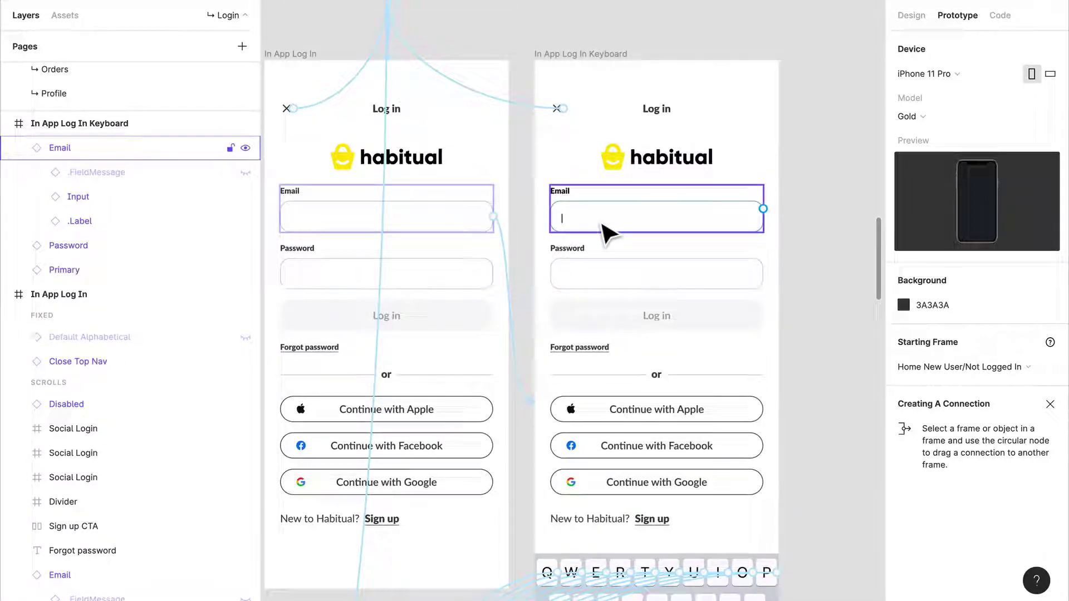
scroll(609, 233, "down", 5)
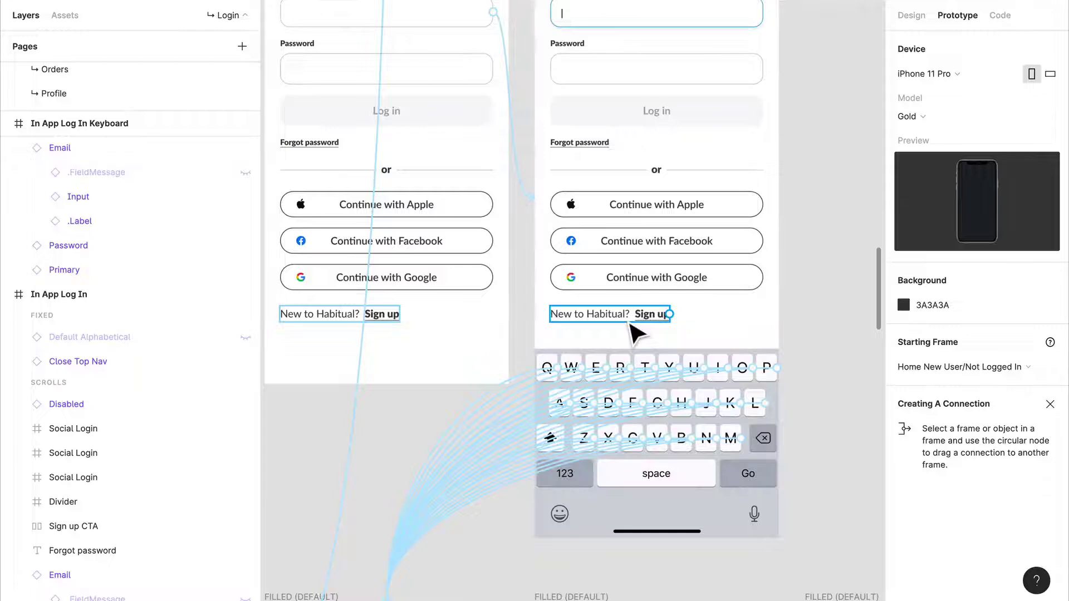
scroll(654, 306, "up", 5)
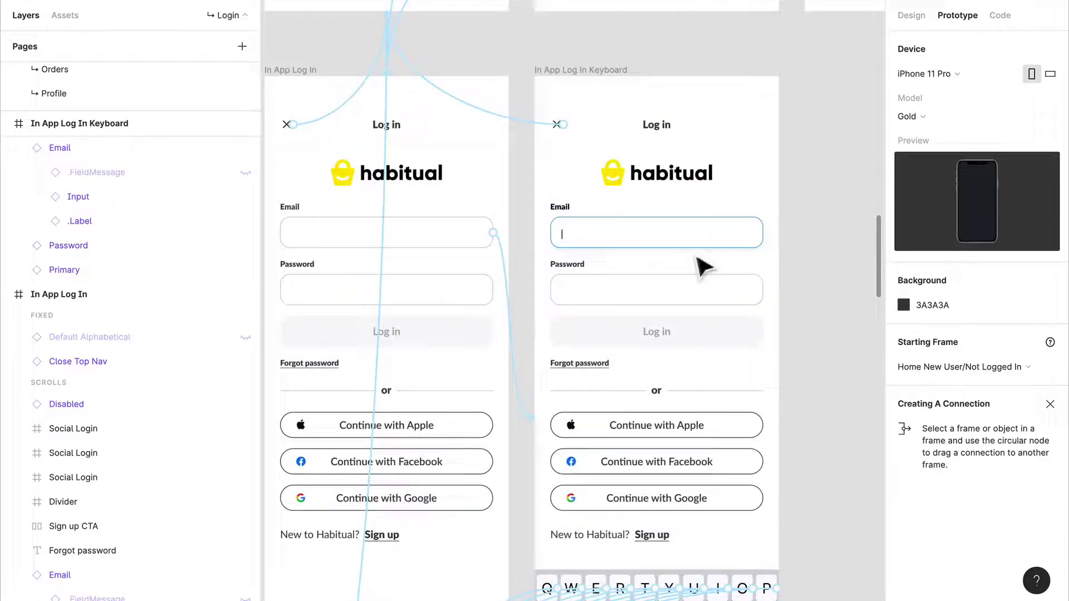
scroll(684, 251, "up", 5)
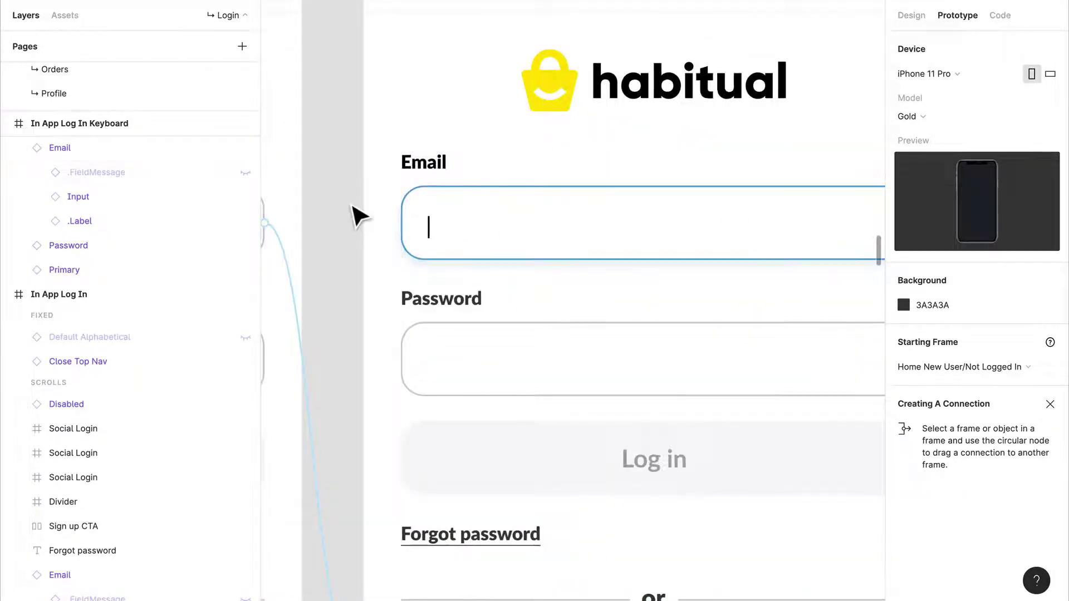
scroll(354, 211, "down", 2)
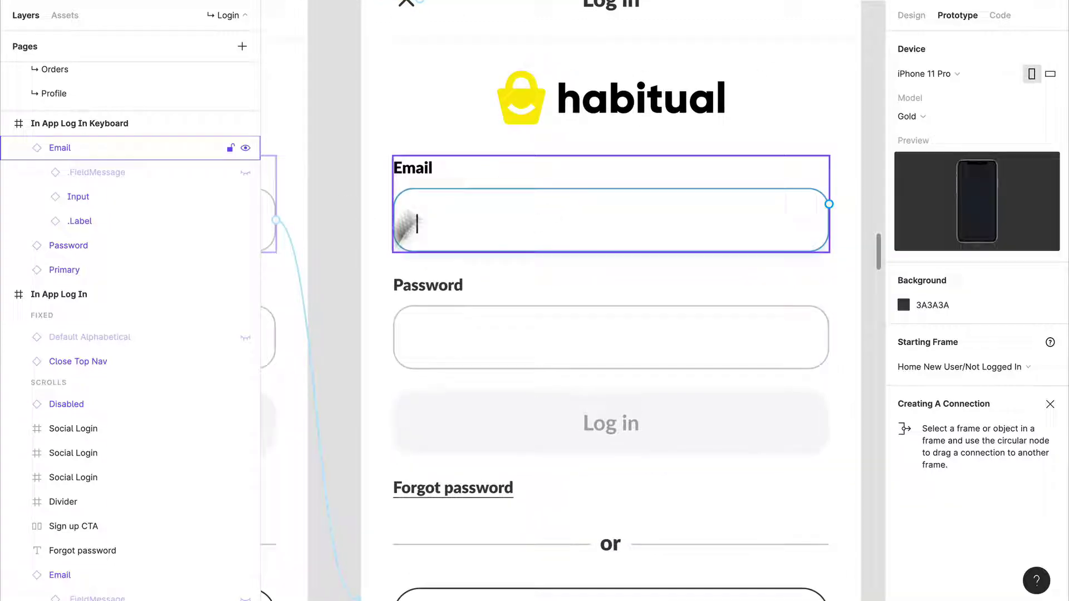
scroll(451, 278, "down", 4)
- Test opening the login form from the Profile screen in presentation view and activating its Email field to bring up the keyboard
left_click_drag(446, 279, 669, 203)
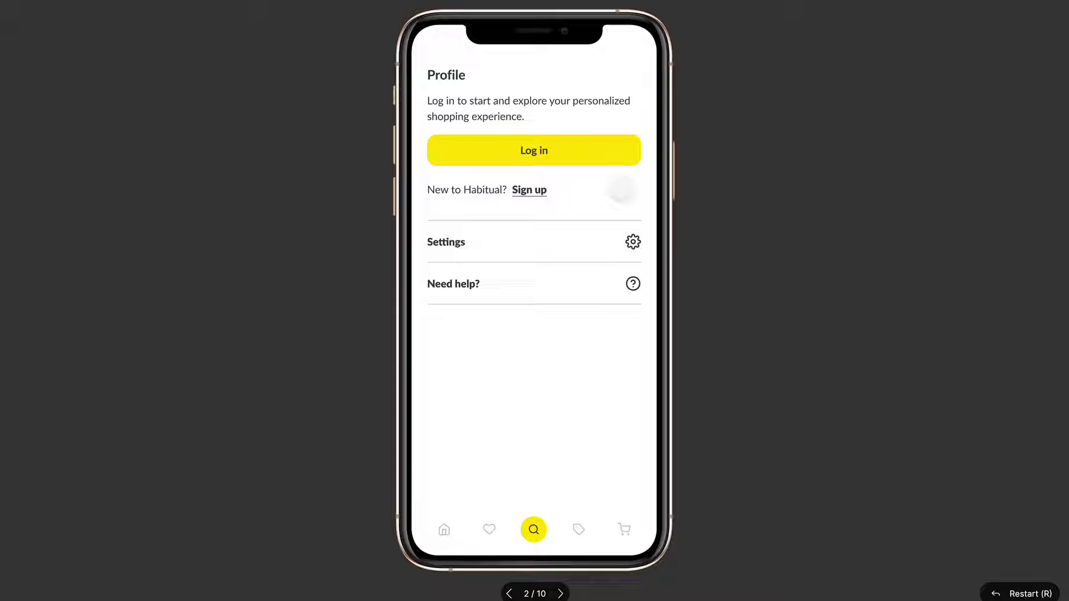
left_click(569, 161)
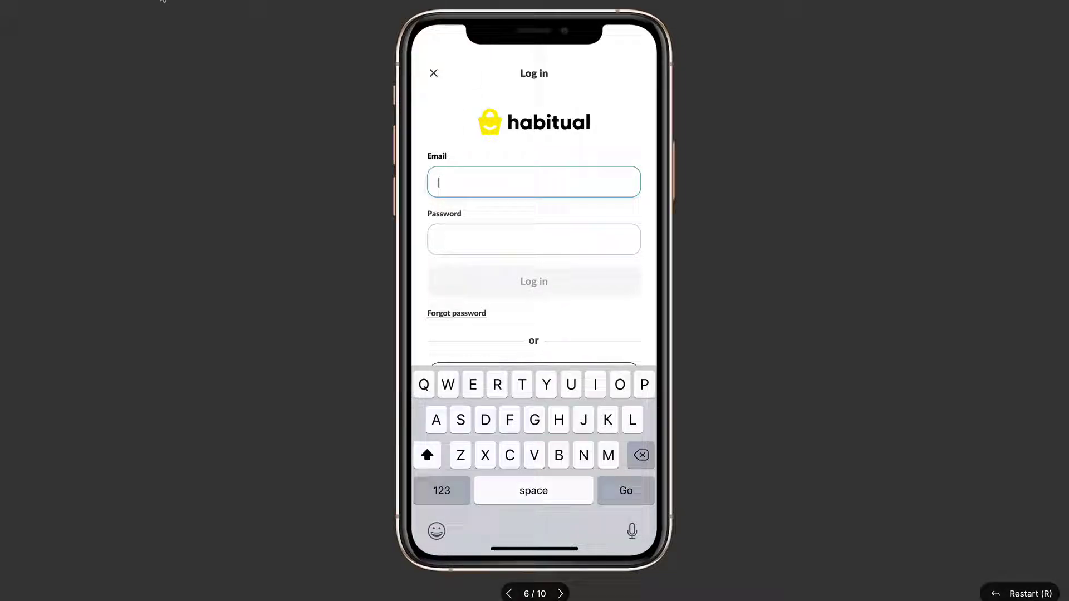
left_click_drag(429, 92, 745, 160)
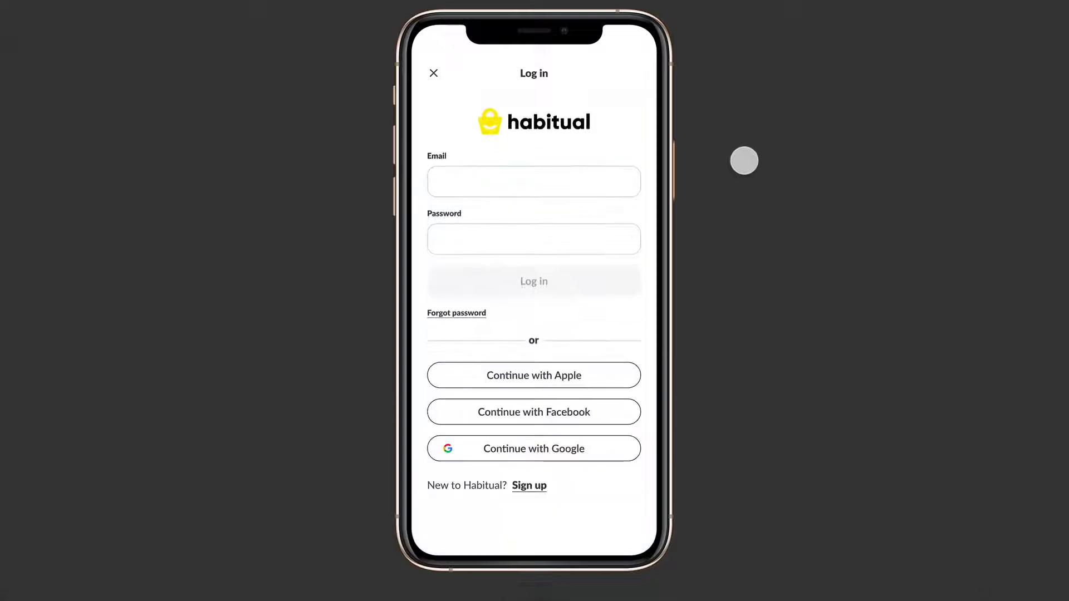
left_click(608, 180)
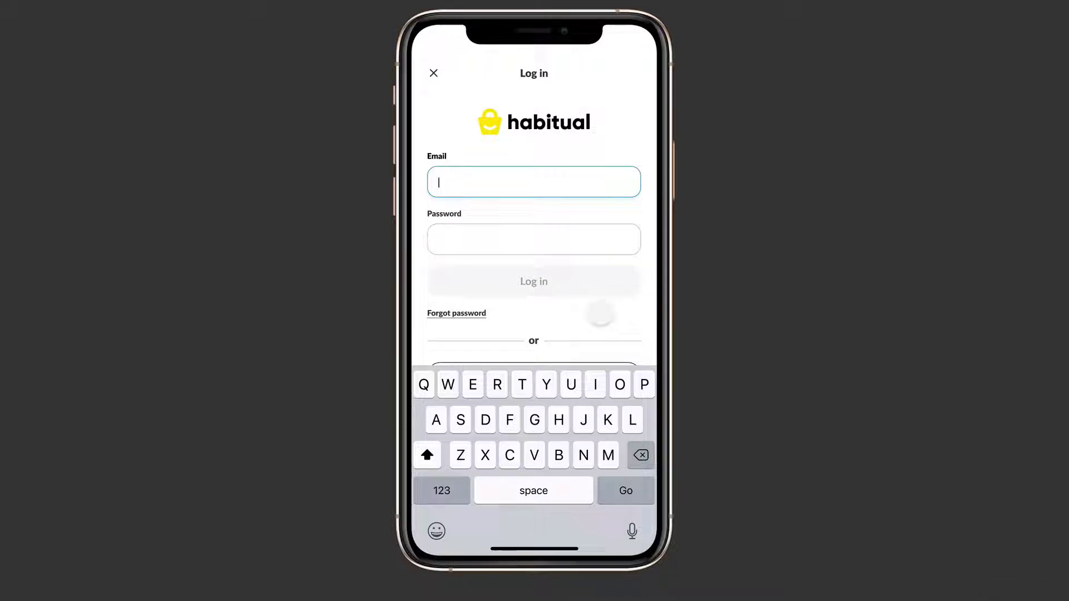
left_click(600, 313)
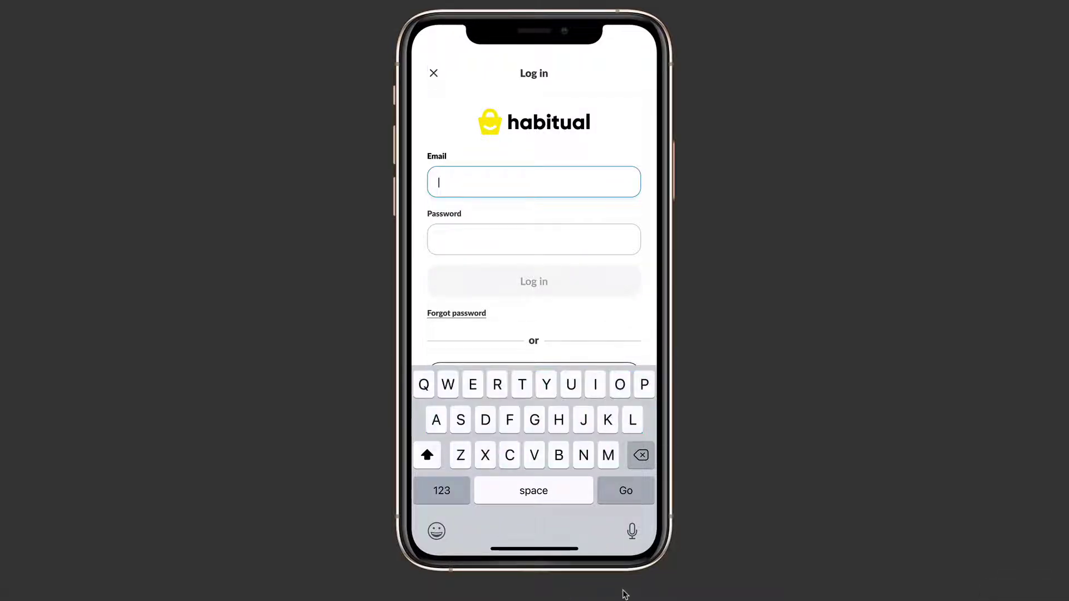
- Test closing the login form from its keyboard state and reopening it with the Profile screen's Log in button
left_click(384, 141)
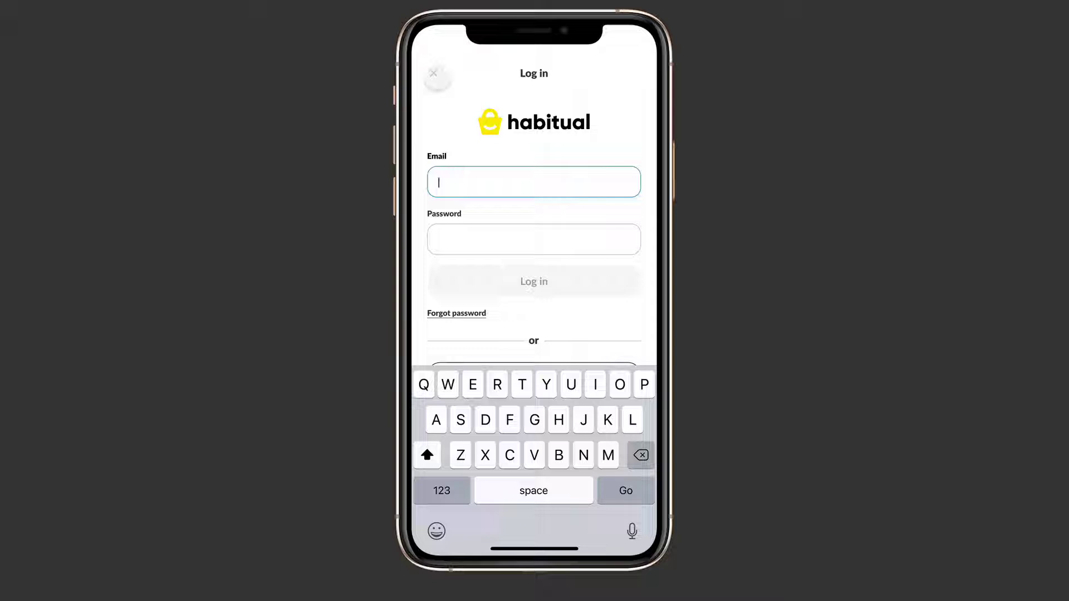
left_click(434, 73)
left_click(534, 163)
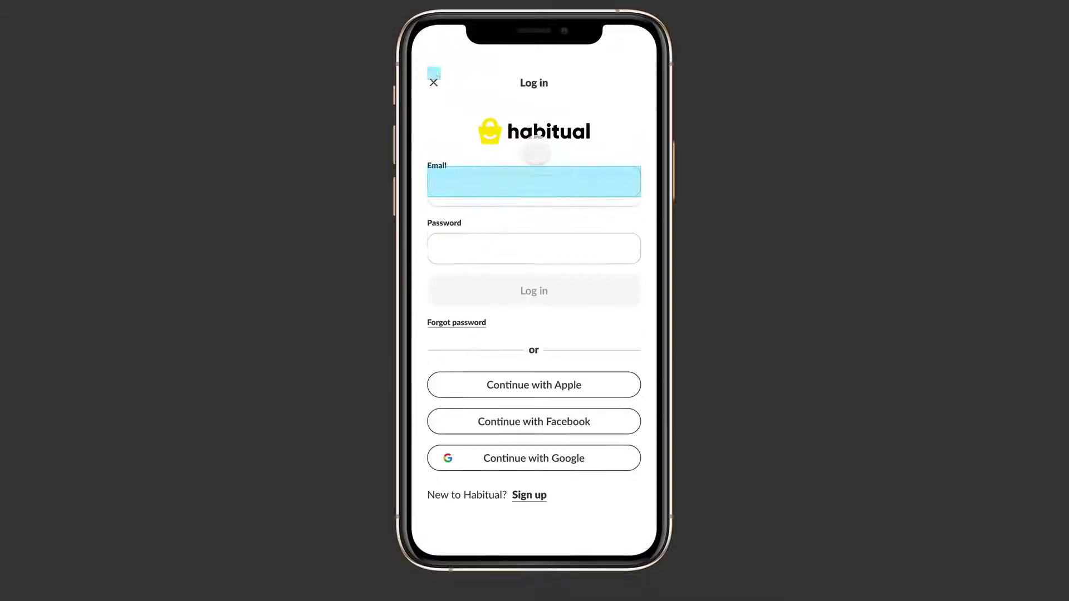
- Test the Email field in presentation view, then inspect the keyboard keys' tap interaction leading to the first FILLED (DEFAULT) frame
left_click(490, 190)
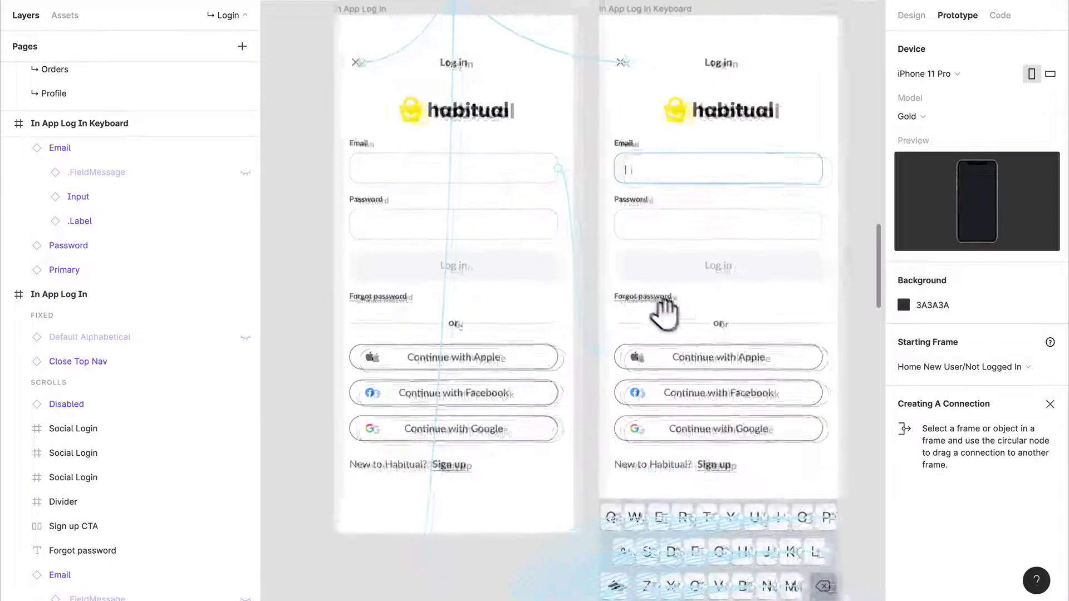
left_click_drag(664, 314, 586, 125)
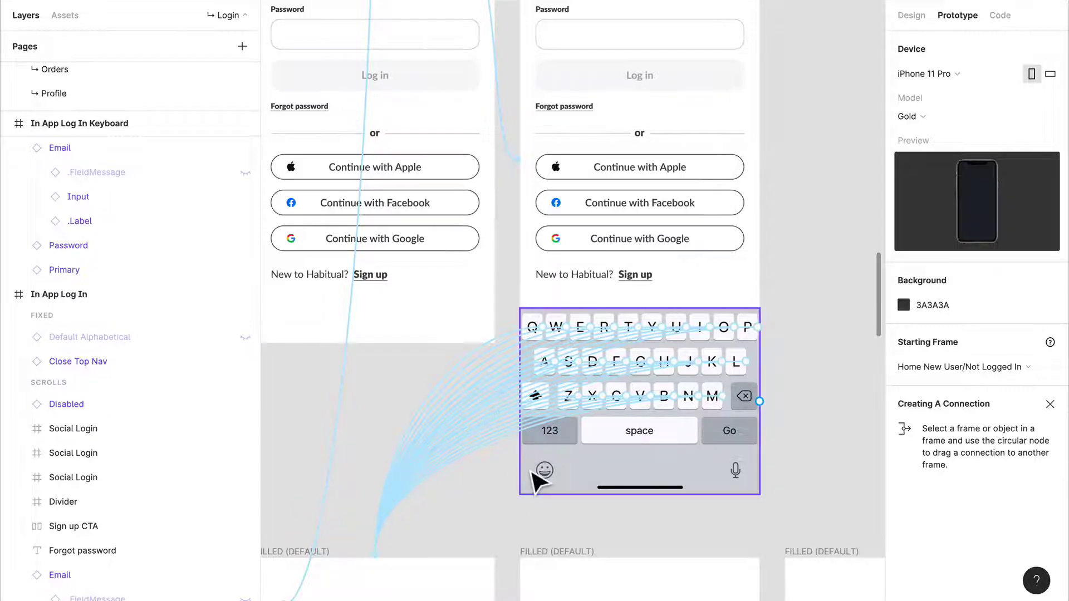
left_click(514, 435)
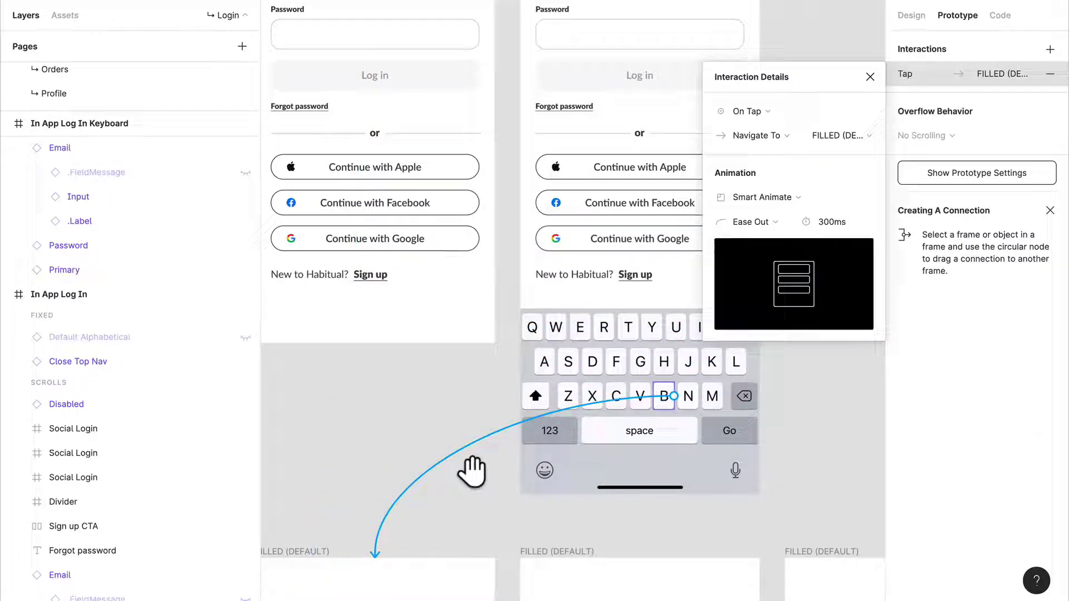
left_click_drag(472, 472, 616, 222)
left_click_drag(609, 334, 621, 222)
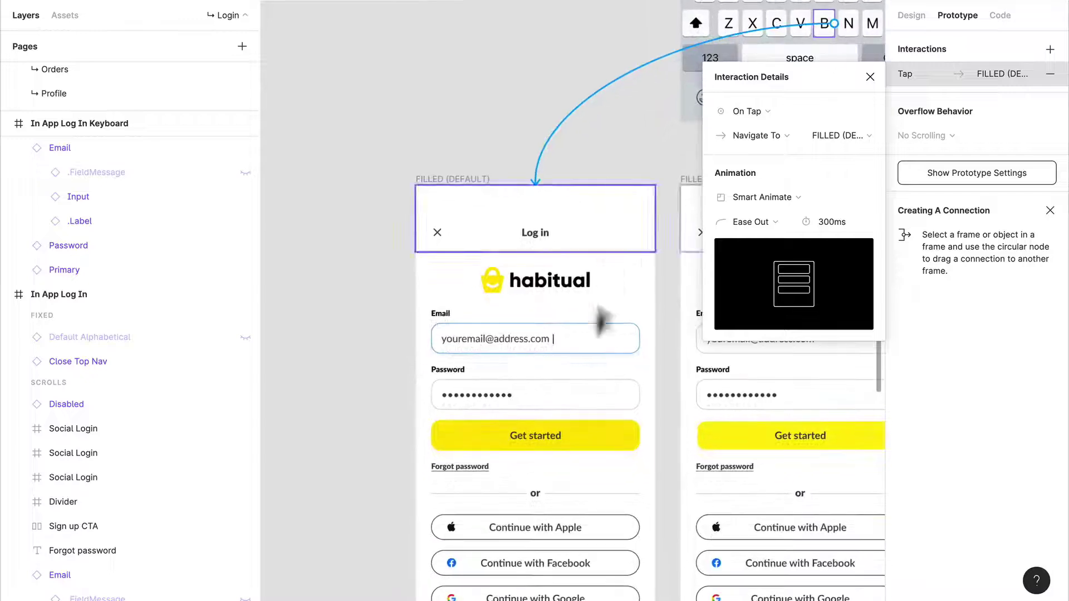
- Compare the Email, Password and login button states of the empty In App Log In frames with the FILLED (DEFAULT) frames
scroll(618, 279, "down", 3)
scroll(548, 275, "down", 3)
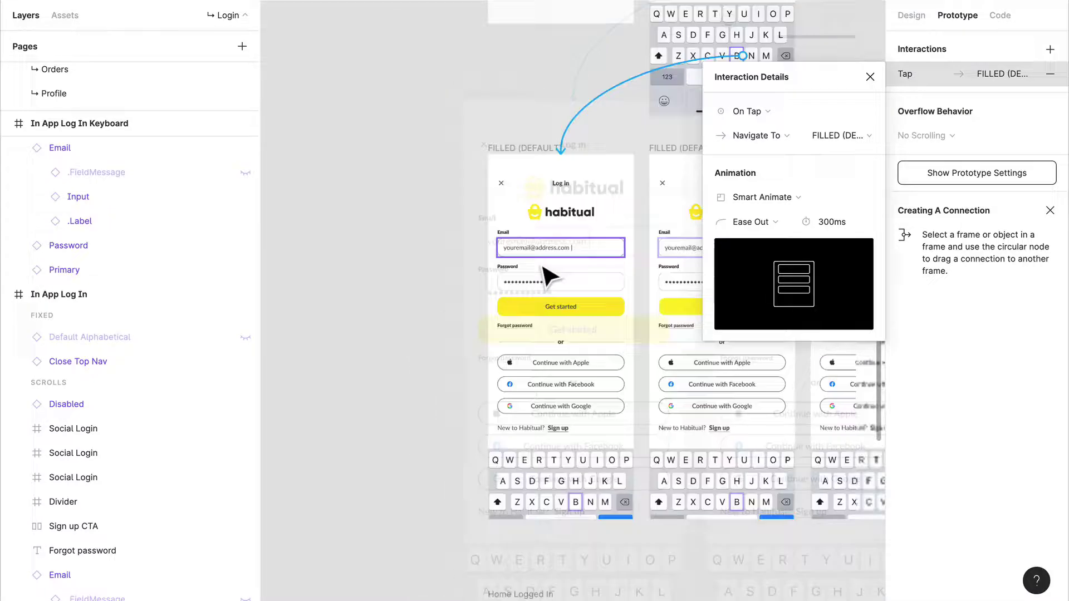
scroll(543, 269, "down", 5)
left_click_drag(562, 231, 487, 409)
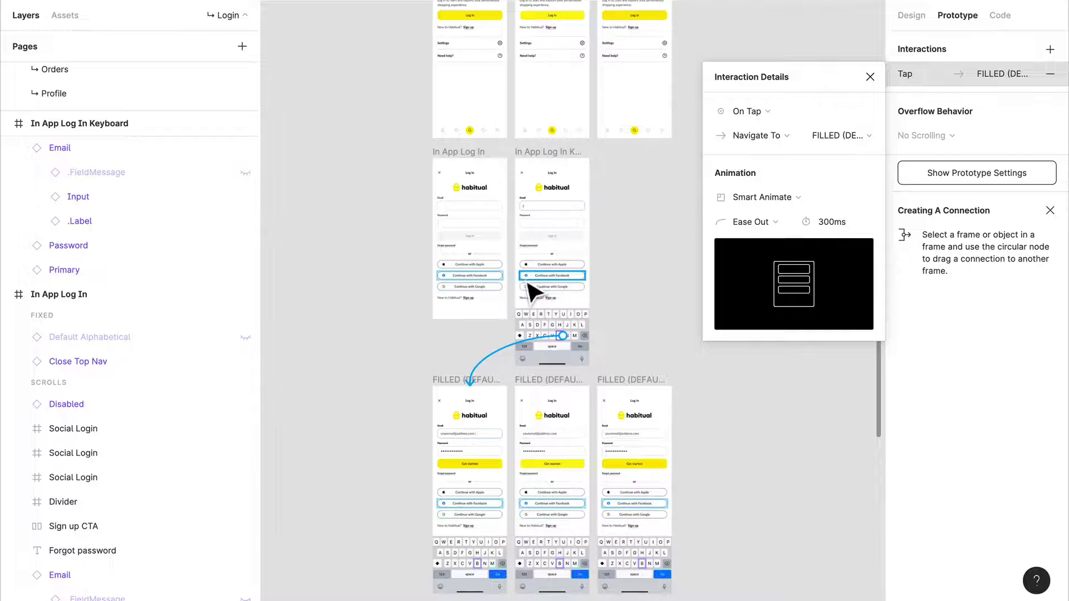
scroll(477, 468, "up", 5)
scroll(470, 358, "down", 3)
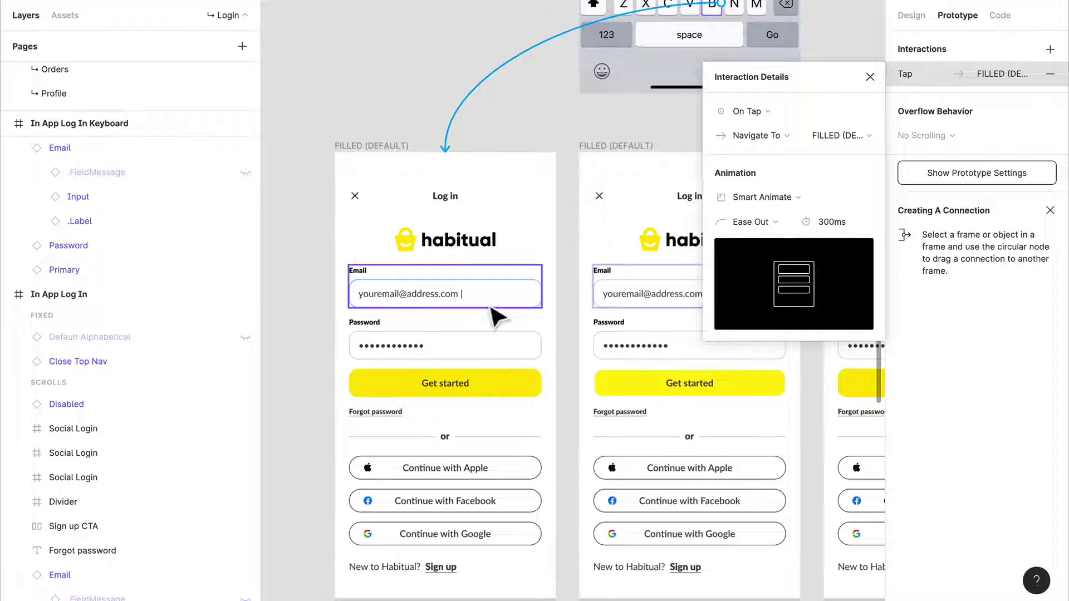
scroll(537, 406, "down", 5)
scroll(493, 282, "up", 10)
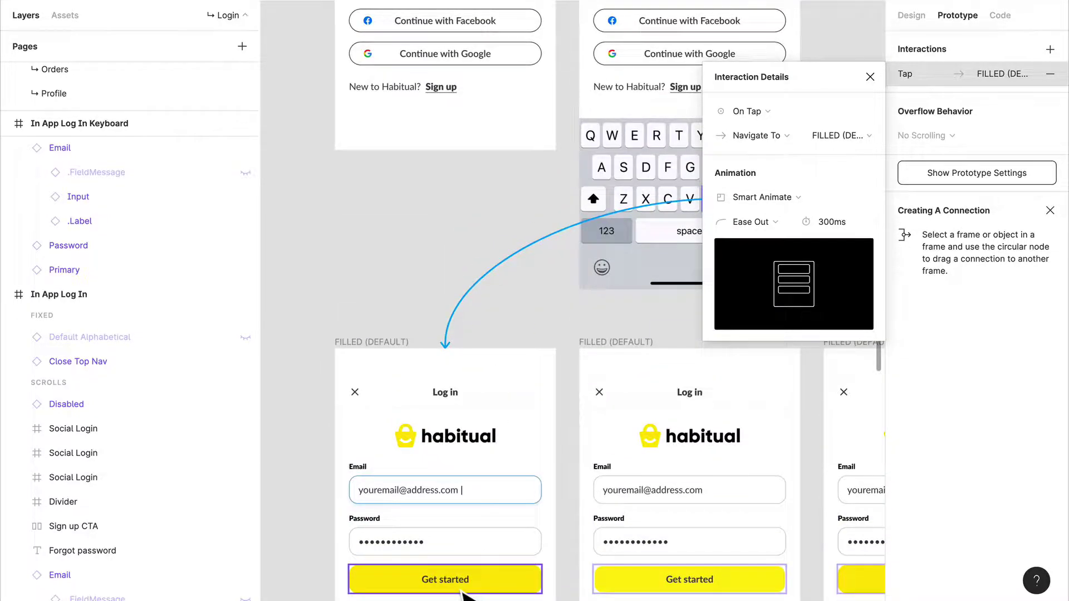
scroll(462, 595, "up", 12)
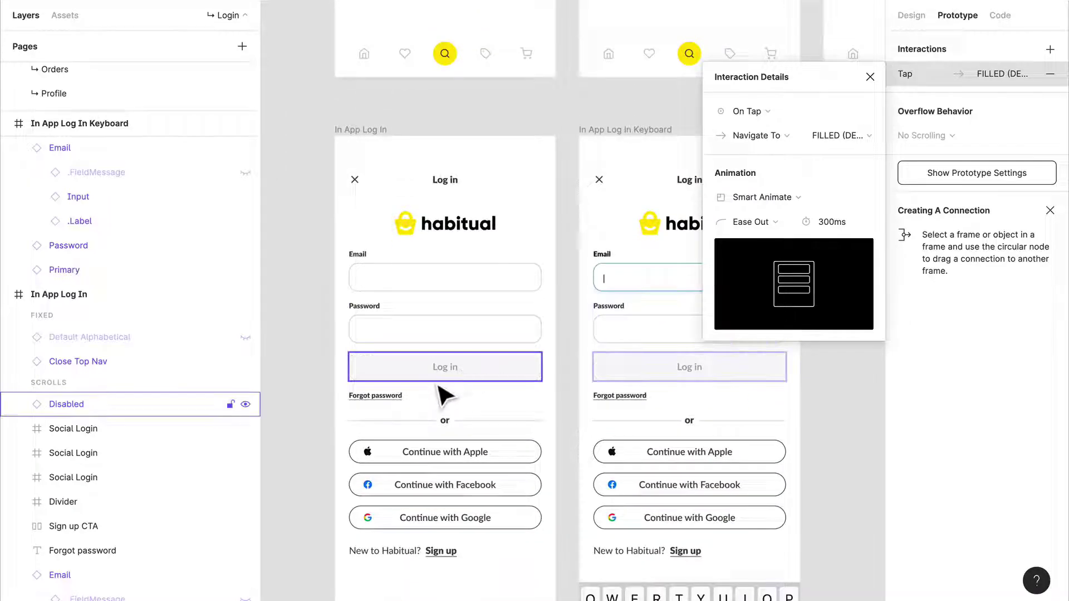
scroll(454, 390, "down", 15)
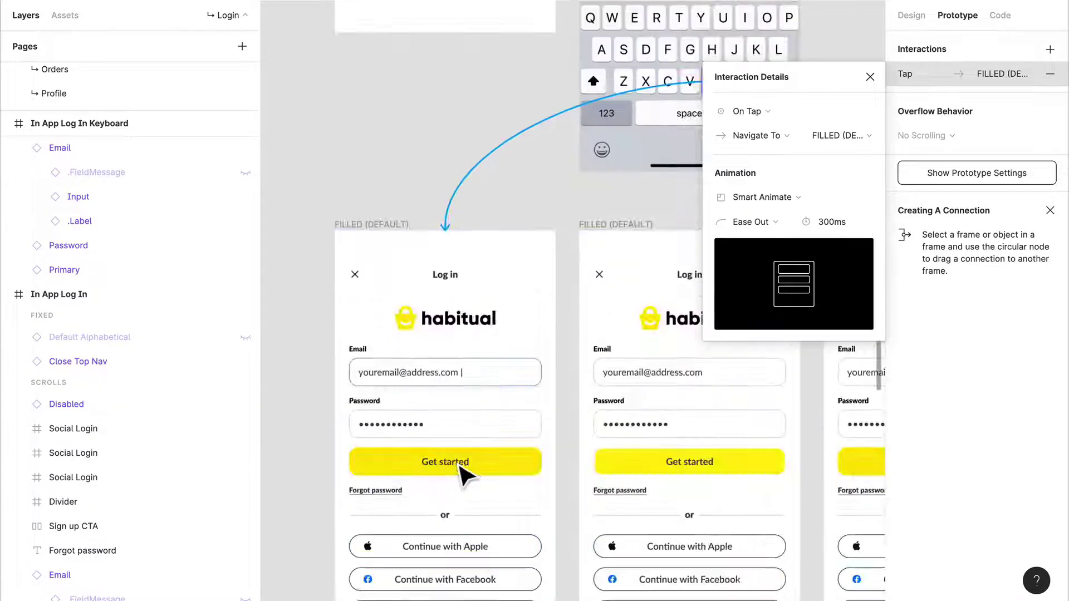
- Inspect the first FILLED (DEFAULT) frame's Get started button connection and its keyboard with the blue Go key
left_click(462, 472)
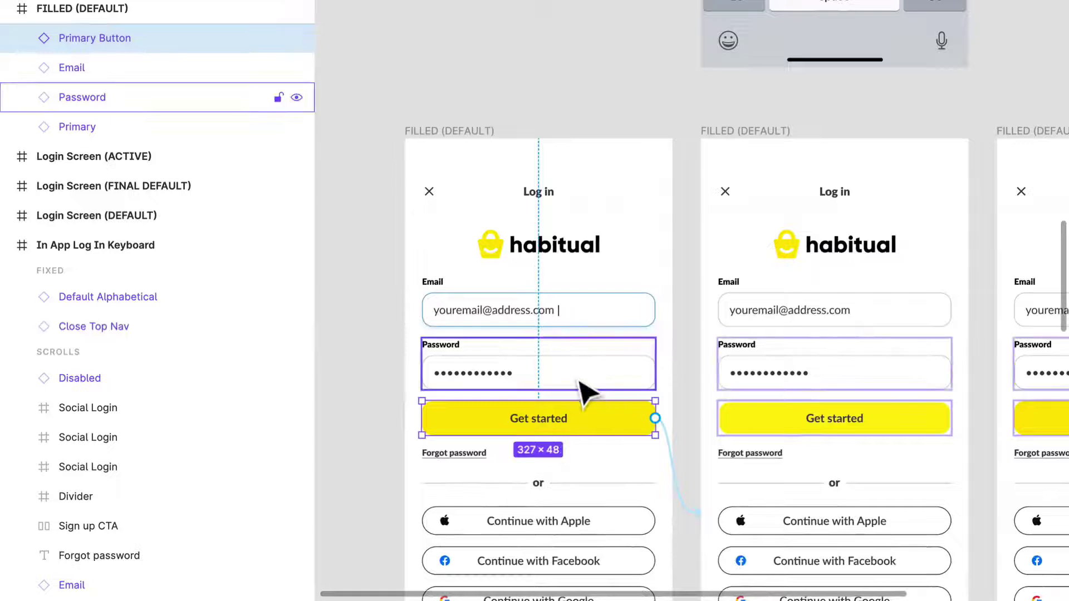
scroll(489, 440, "down", 4)
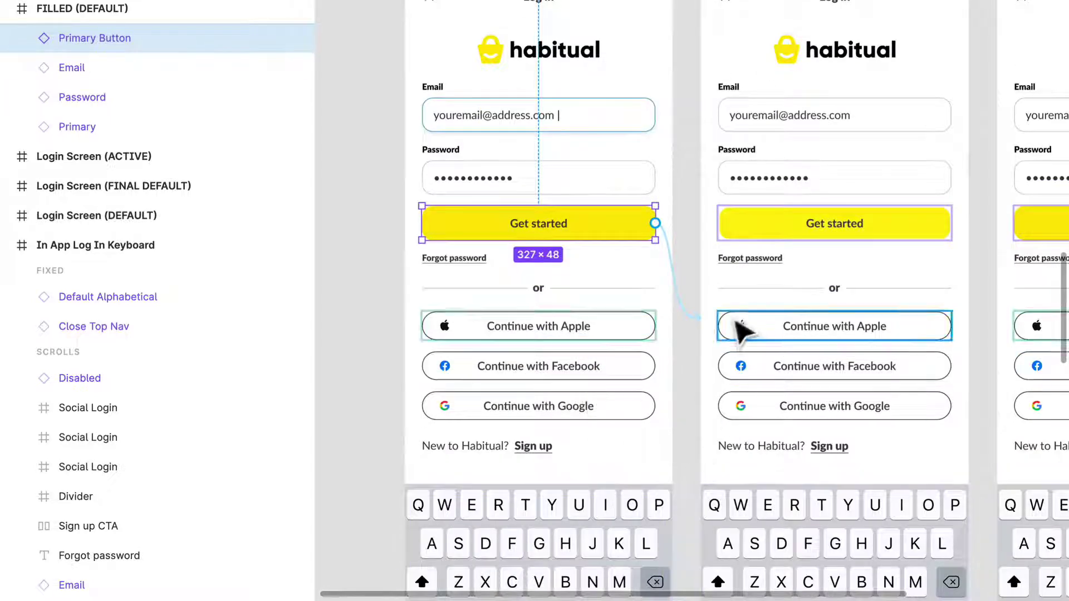
scroll(584, 508, "down", 4)
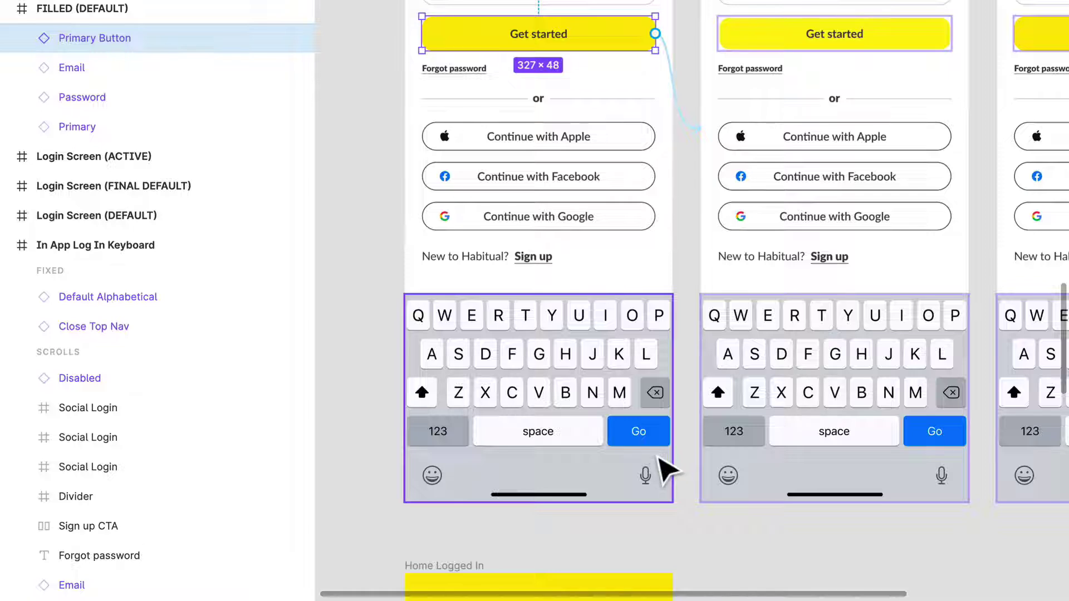
scroll(663, 467, "down", 6)
- Inspect the M key's interaction details for its connection to the first FILLED (DEFAULT) frame
left_click(632, 196)
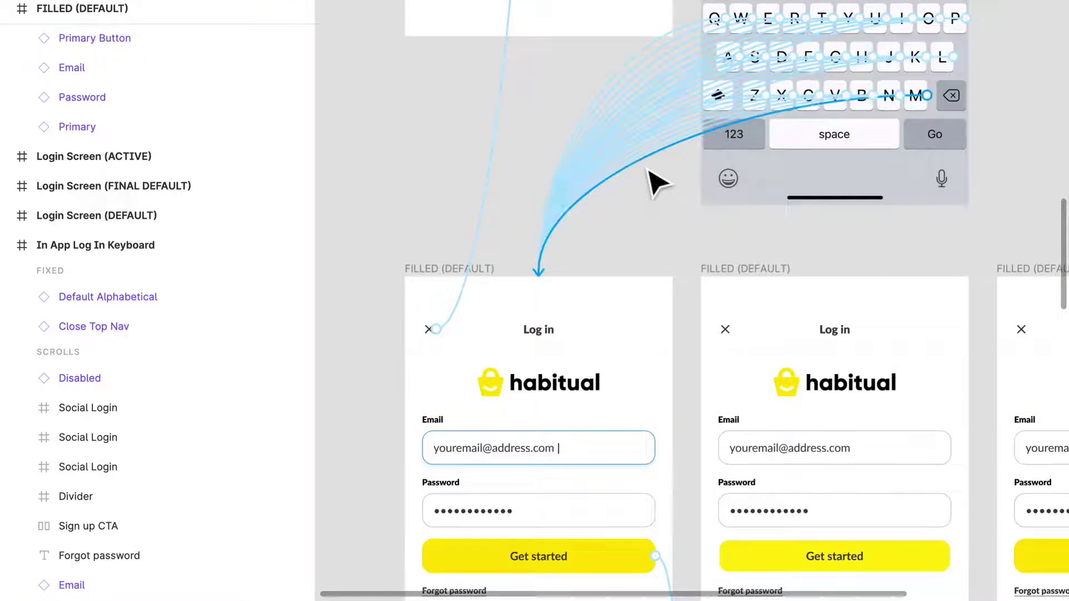
left_click(649, 170)
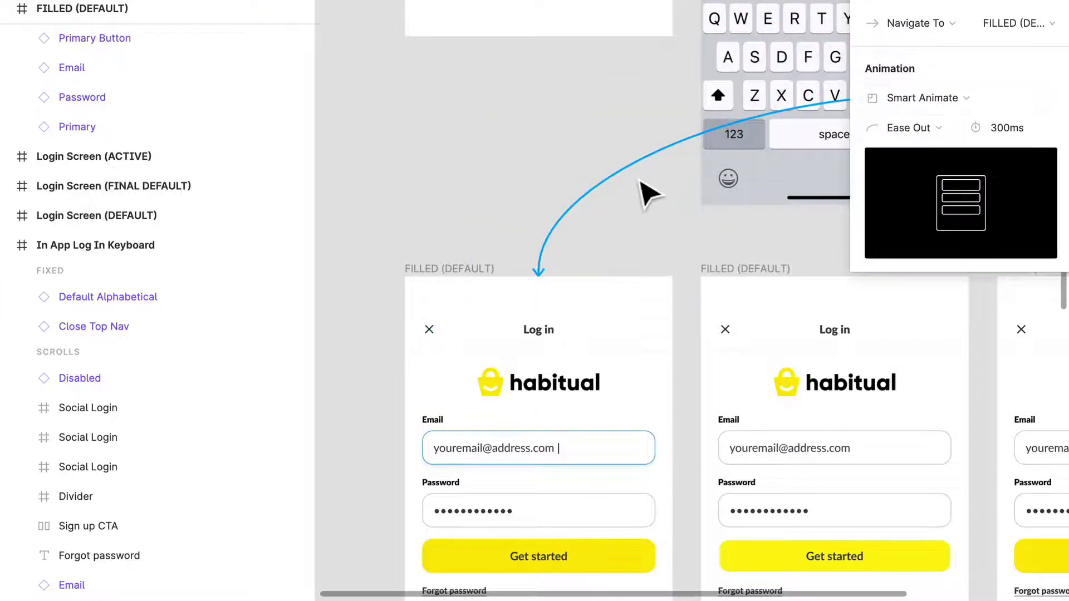
scroll(535, 312, "down", 3)
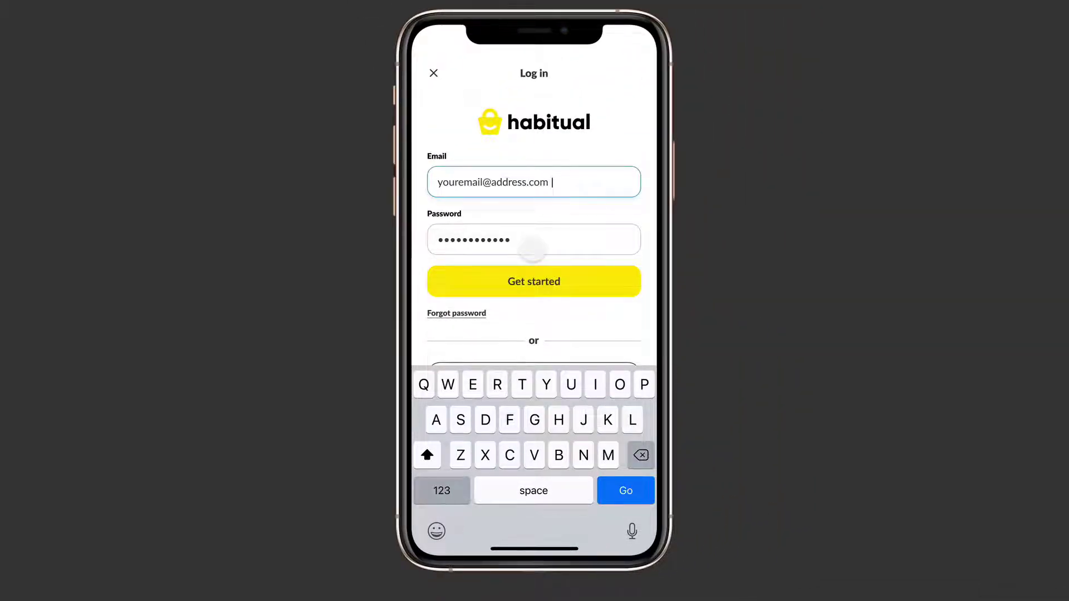
- Test the Get started button and the close control of the filled login form in presentation view
left_click(498, 290)
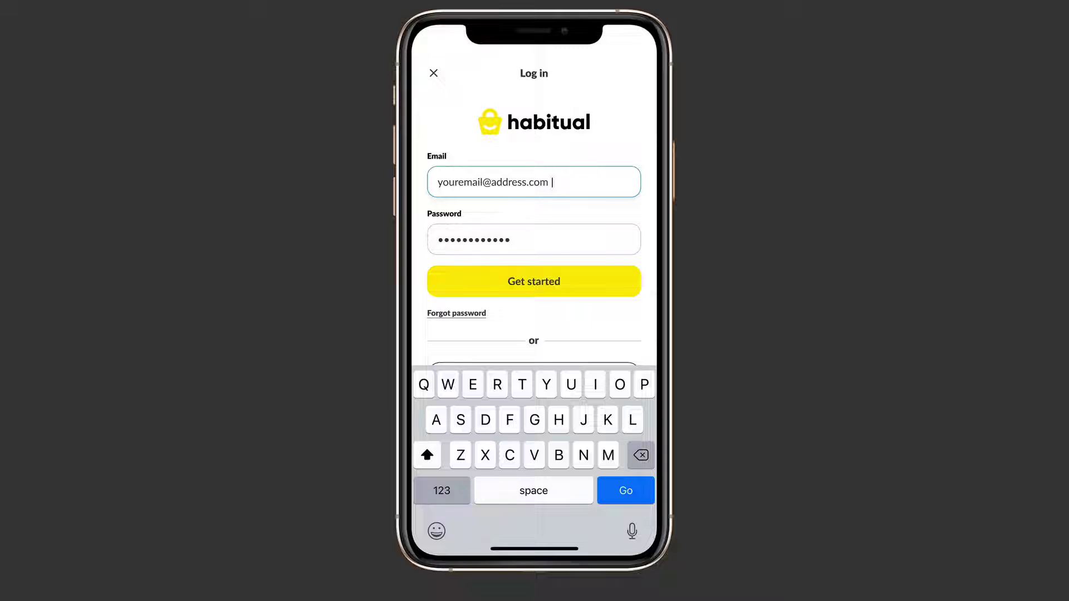
left_click(433, 73)
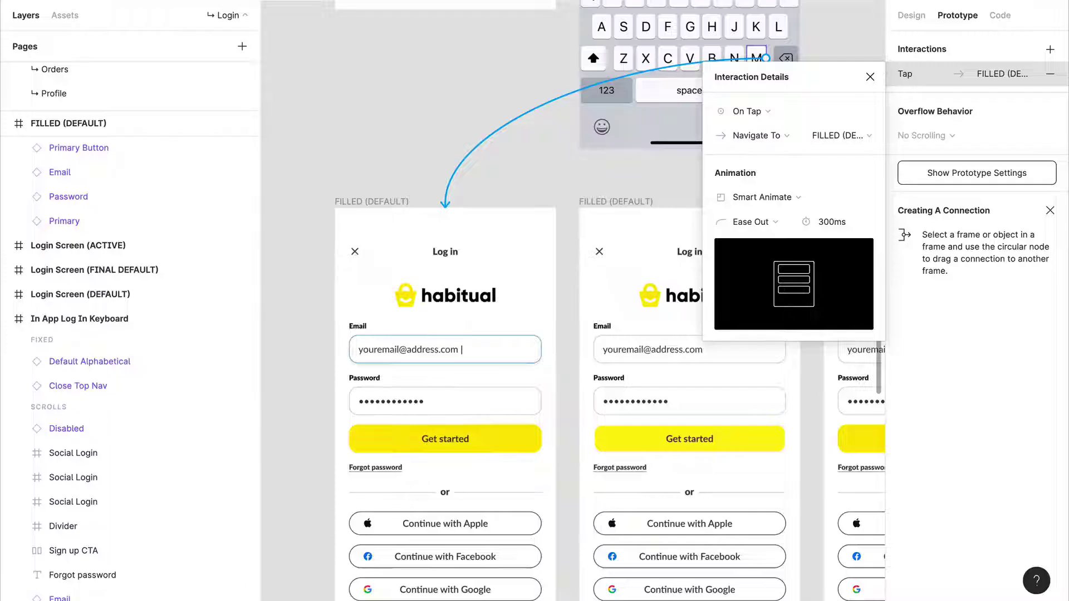
- Examine the three FILLED (DEFAULT) frames leading to Home Logged In, and test submitting the filled login form with Get started
scroll(466, 382, "down", 5)
scroll(604, 382, "down", 1)
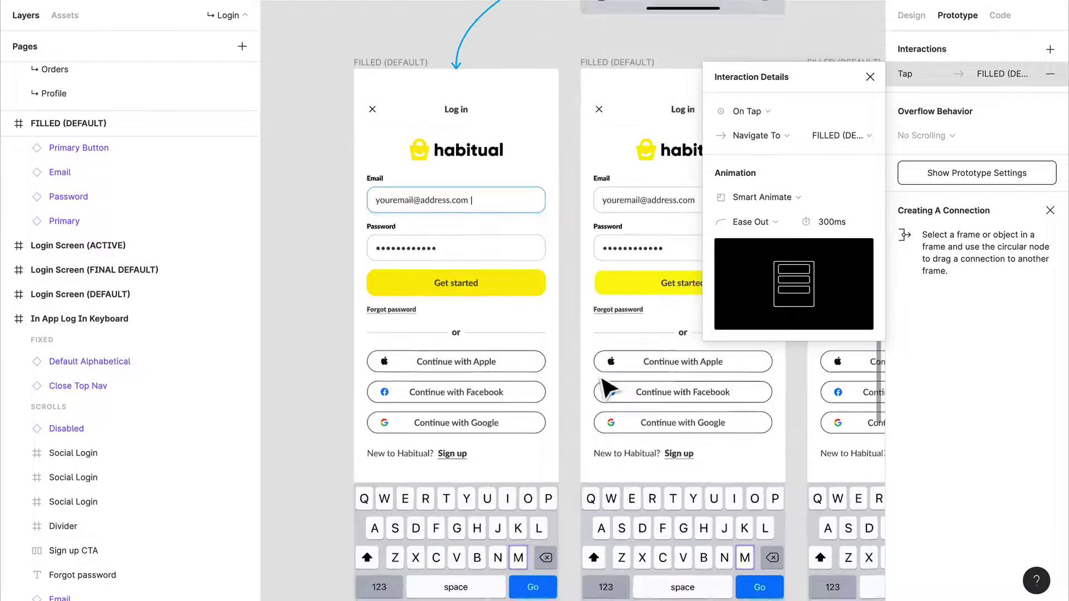
left_click_drag(594, 382, 308, 355)
left_click_drag(418, 306, 580, 306)
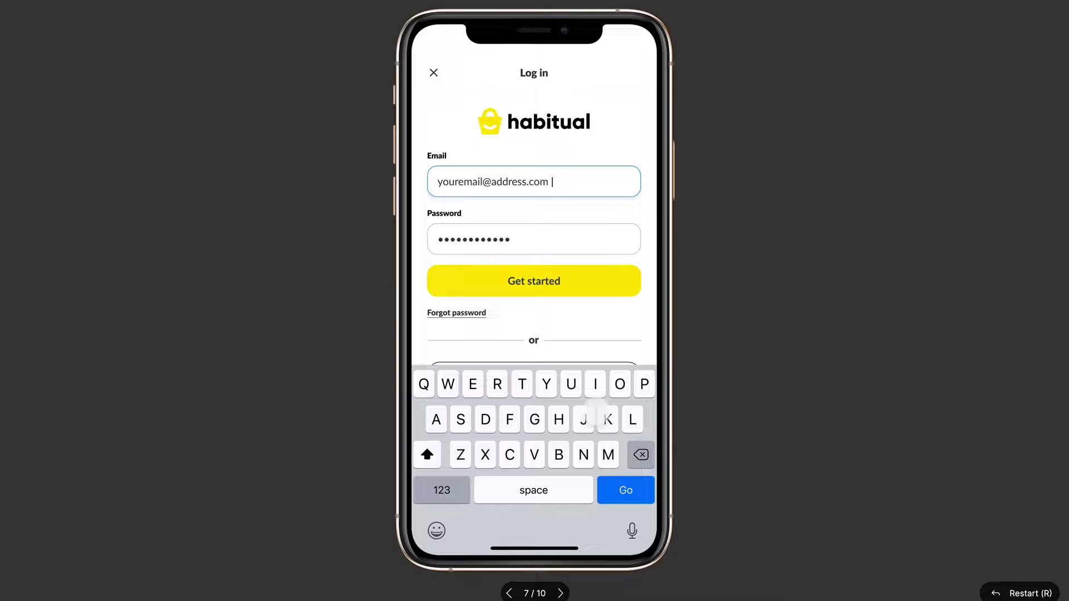
left_click(578, 281)
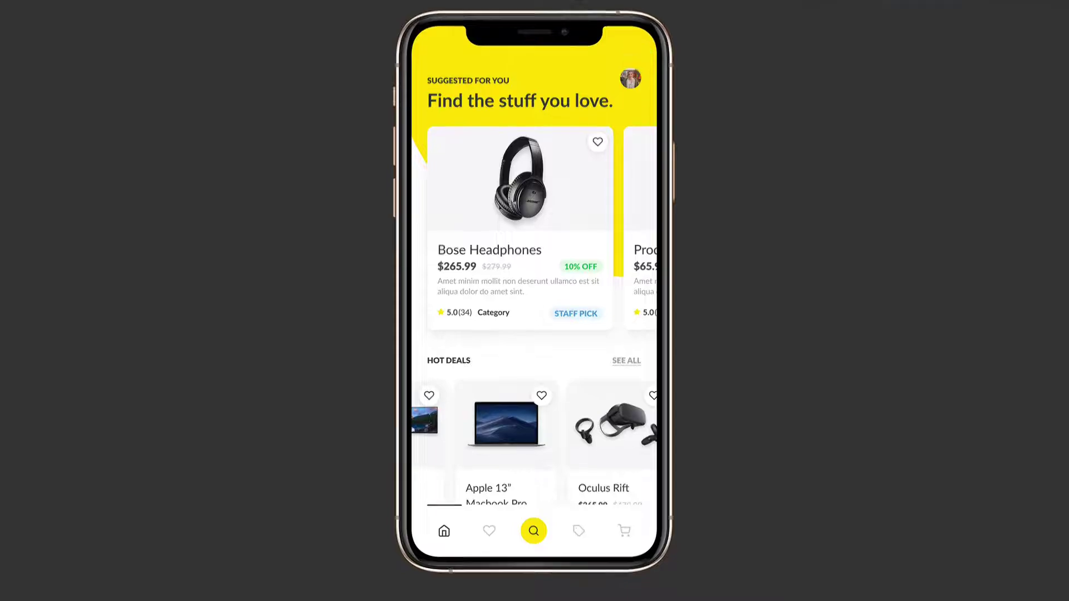
- Return to the Final Comps Demonstrations design file, view the filled login and Home Logged In frames, and dismiss the interaction details
left_click(104, 18)
scroll(544, 285, "down", 5)
scroll(548, 293, "up", 5)
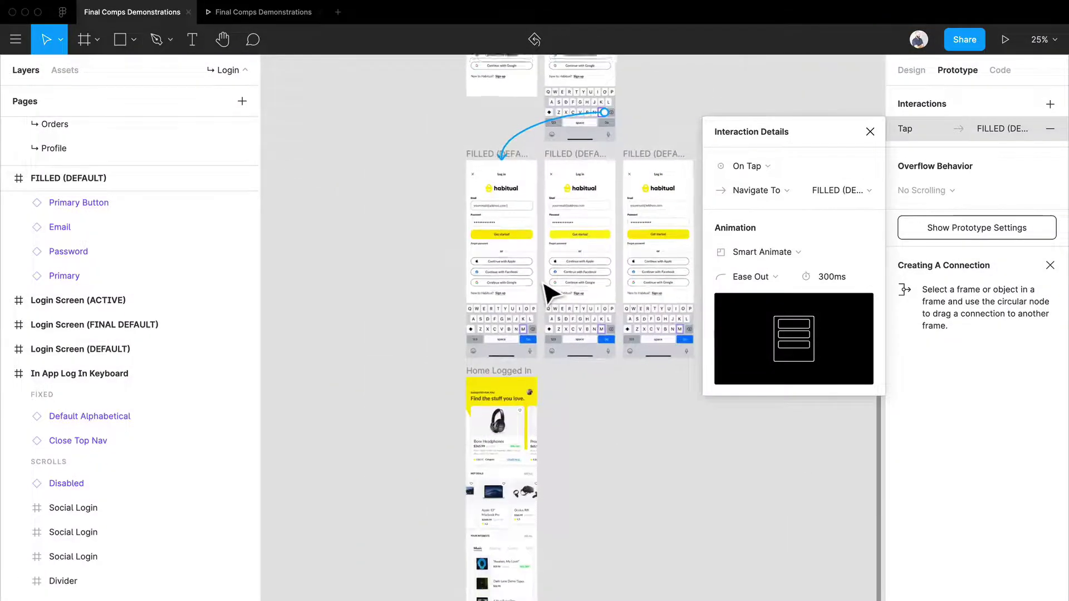
scroll(588, 490, "up", 3)
scroll(588, 490, "right", 2)
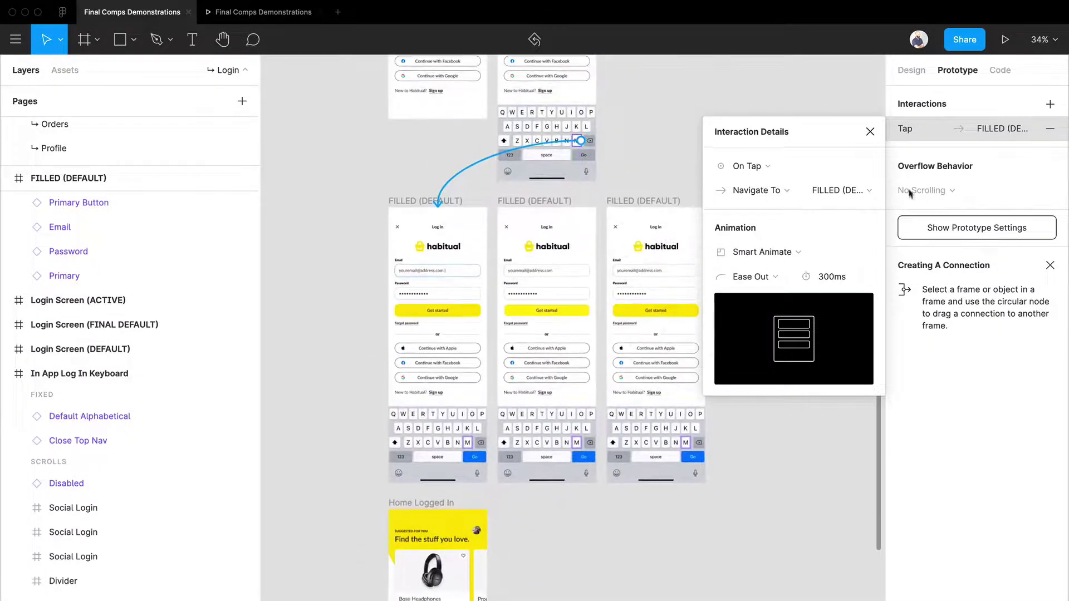
left_click(870, 132)
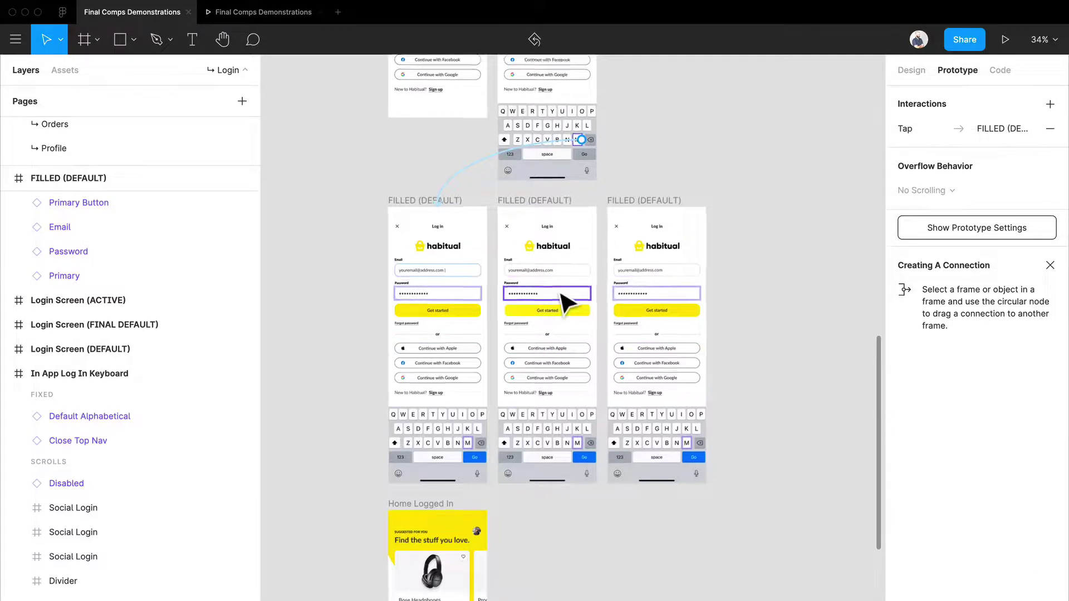
- Inspect the second FILLED (DEFAULT) frame's Password field and Close Top Nav, then clear the selection to reveal all prototype connections
scroll(553, 287, "up", 5)
left_click(565, 305)
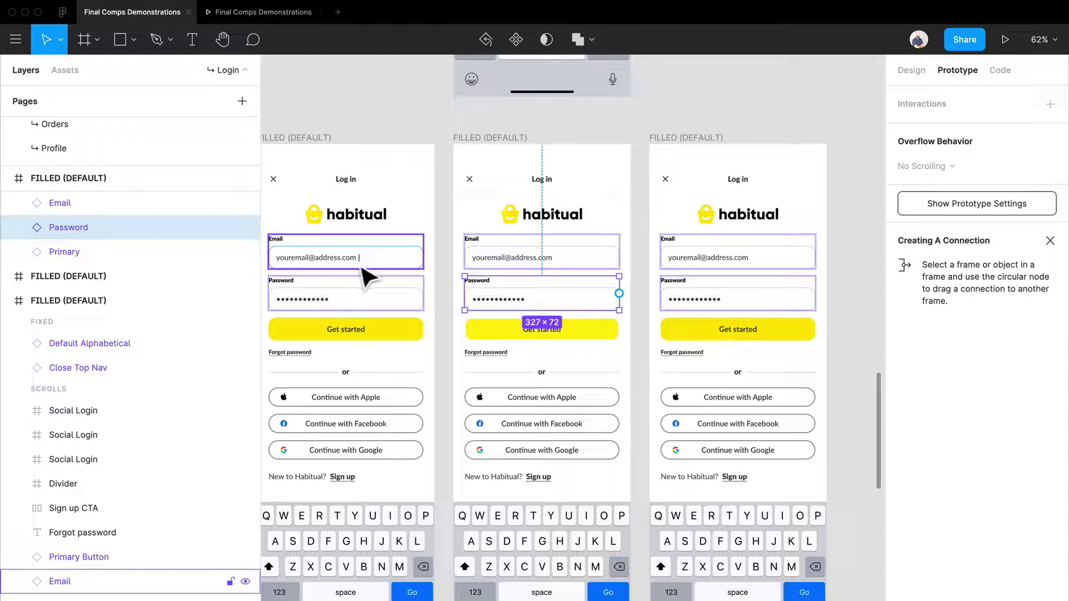
left_click(467, 193)
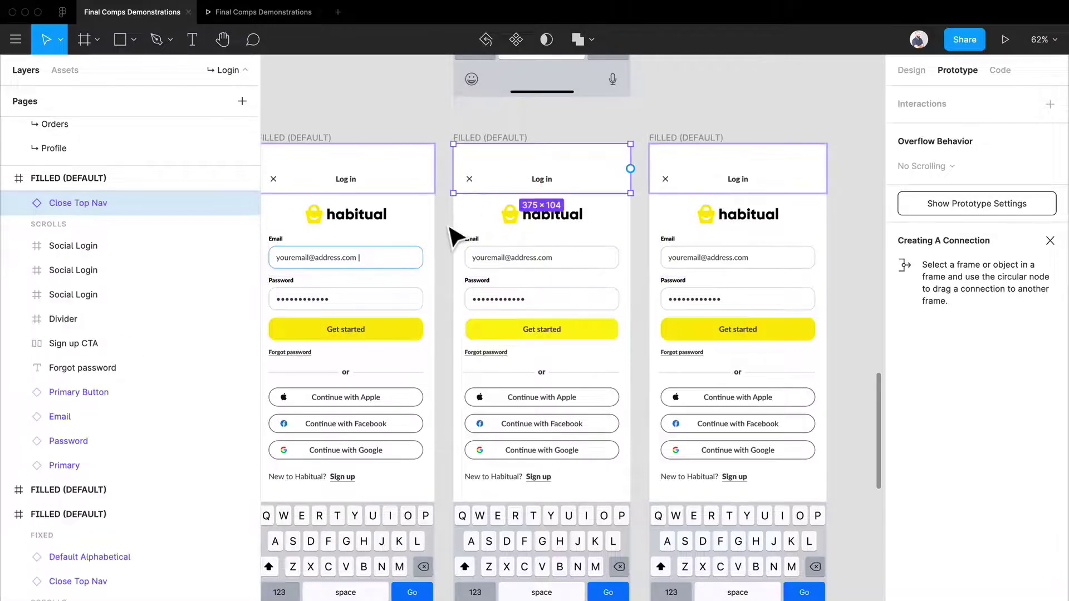
left_click(447, 227)
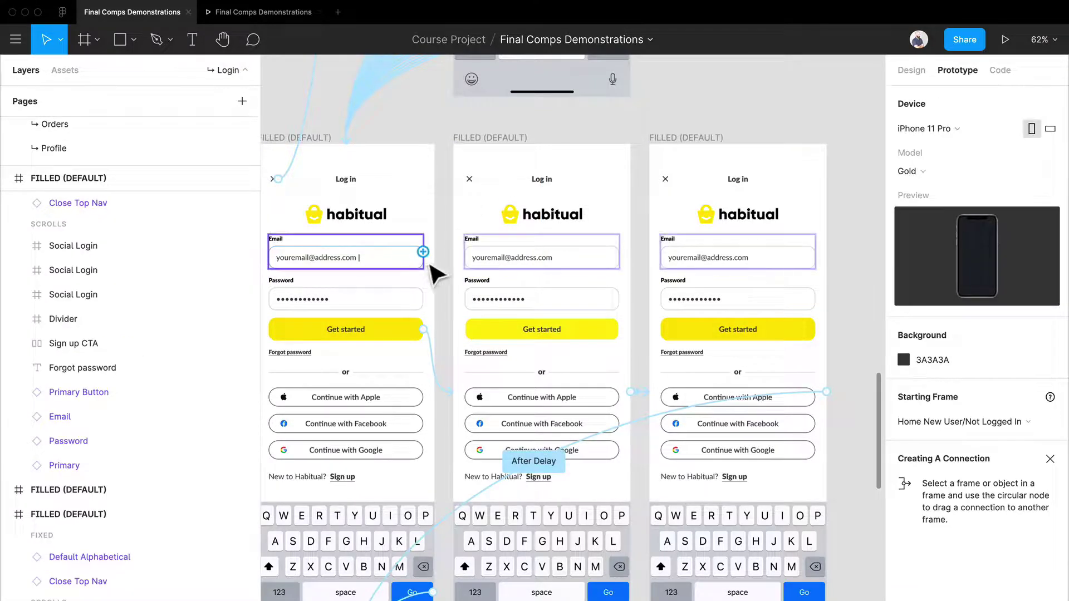